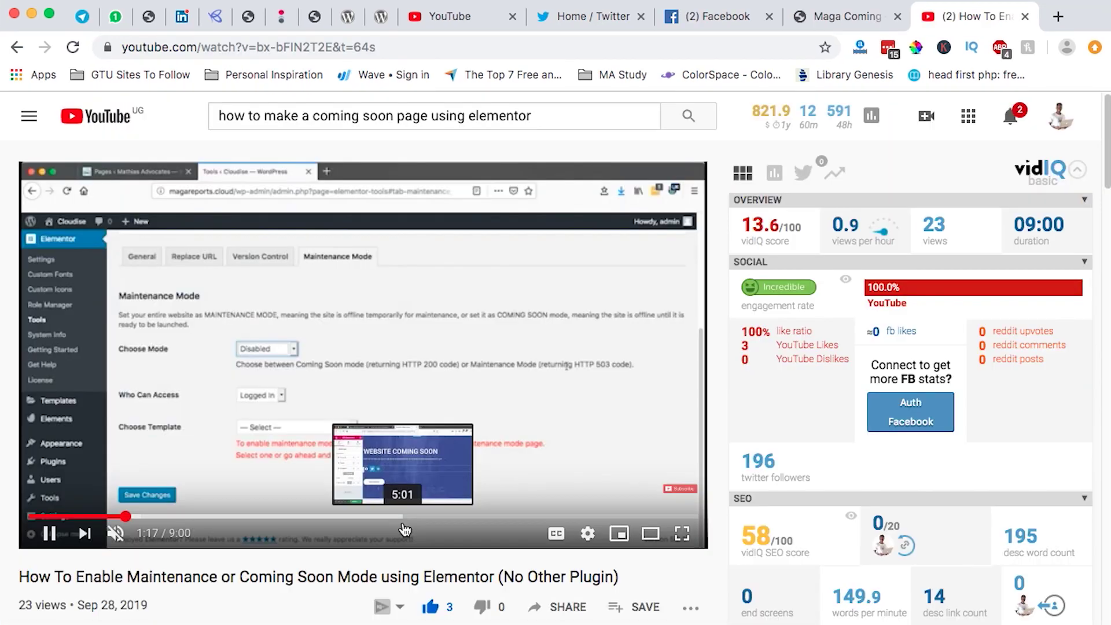
- Start playing the Elementor coming-soon page tutorial video
{"action": "left_click", "coordinate": [147, 498]}
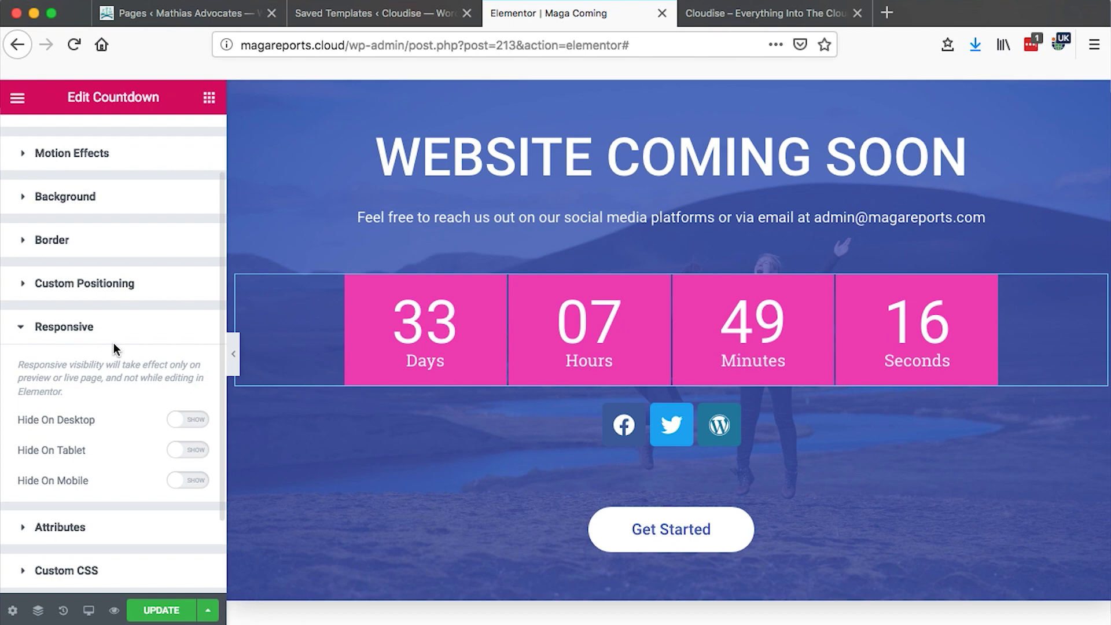
- Collapse the Responsive settings and look over the live Cloudise site homepage
{"action": "left_click", "coordinate": [89, 326]}
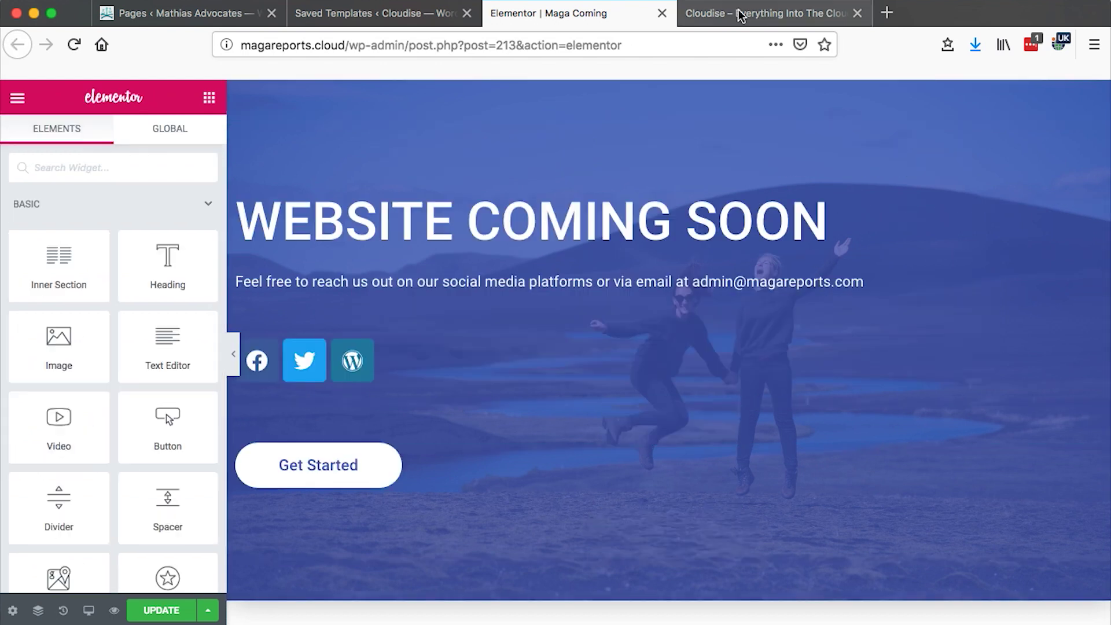
{"action": "left_click", "coordinate": [735, 18]}
{"action": "scroll", "coordinate": [534, 436], "scroll_direction": "down", "scroll_amount": 10}
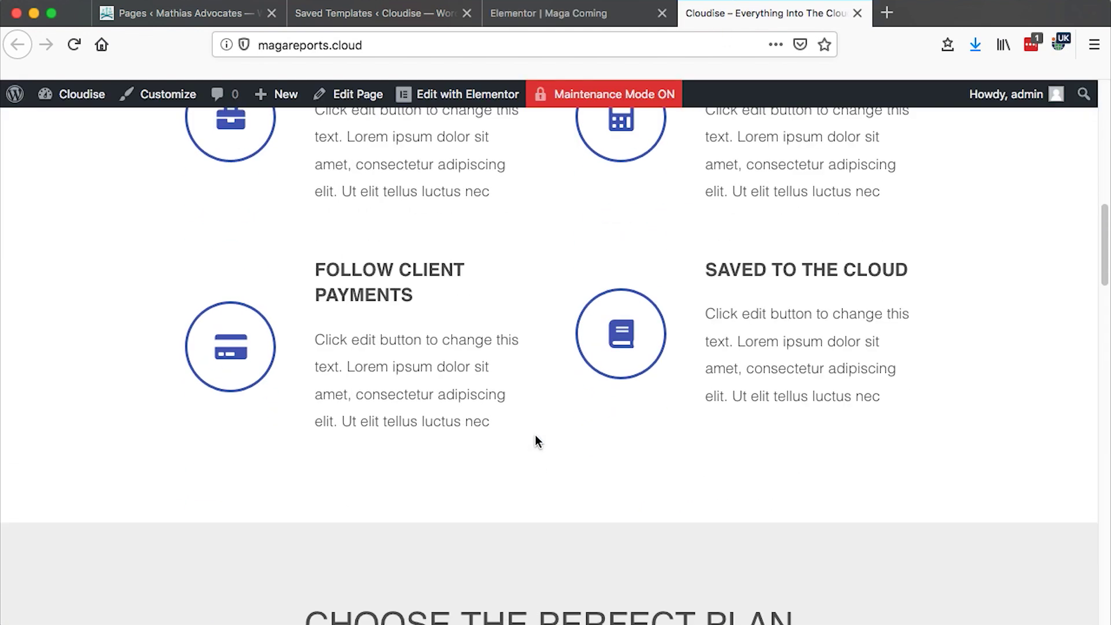
{"action": "scroll", "coordinate": [536, 435], "scroll_direction": "up", "scroll_amount": 7}
- Go back to the Website Coming Soon page in the Elementor editor and scroll through it
{"action": "left_click", "coordinate": [557, 12]}
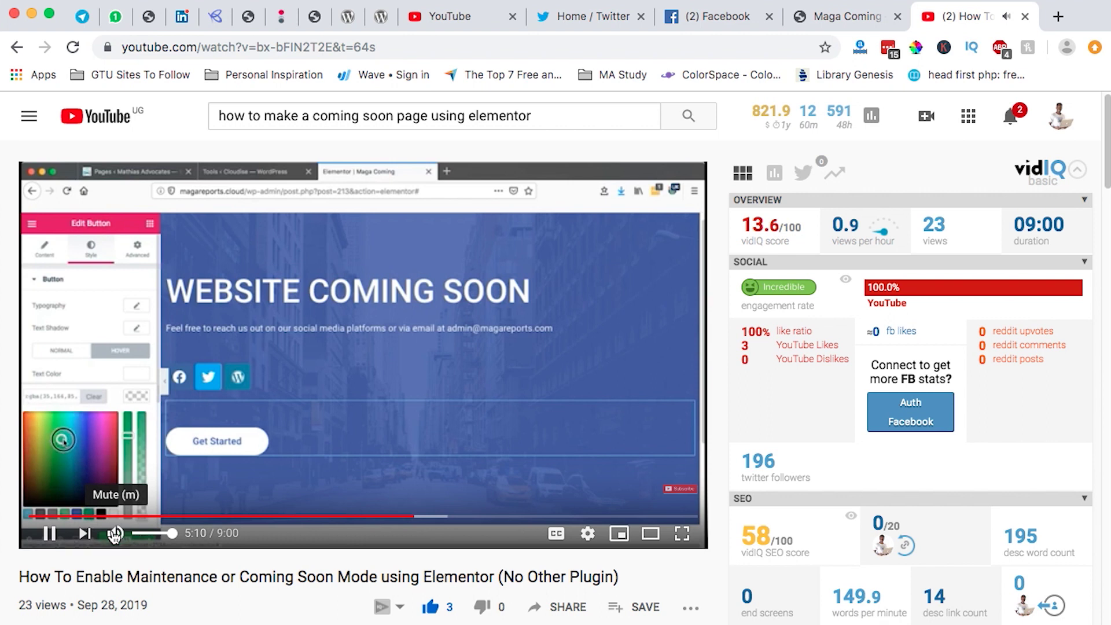
{"action": "scroll", "coordinate": [334, 539], "scroll_direction": "down", "scroll_amount": 1}
{"action": "scroll", "coordinate": [334, 533], "scroll_direction": "down", "scroll_amount": 1}
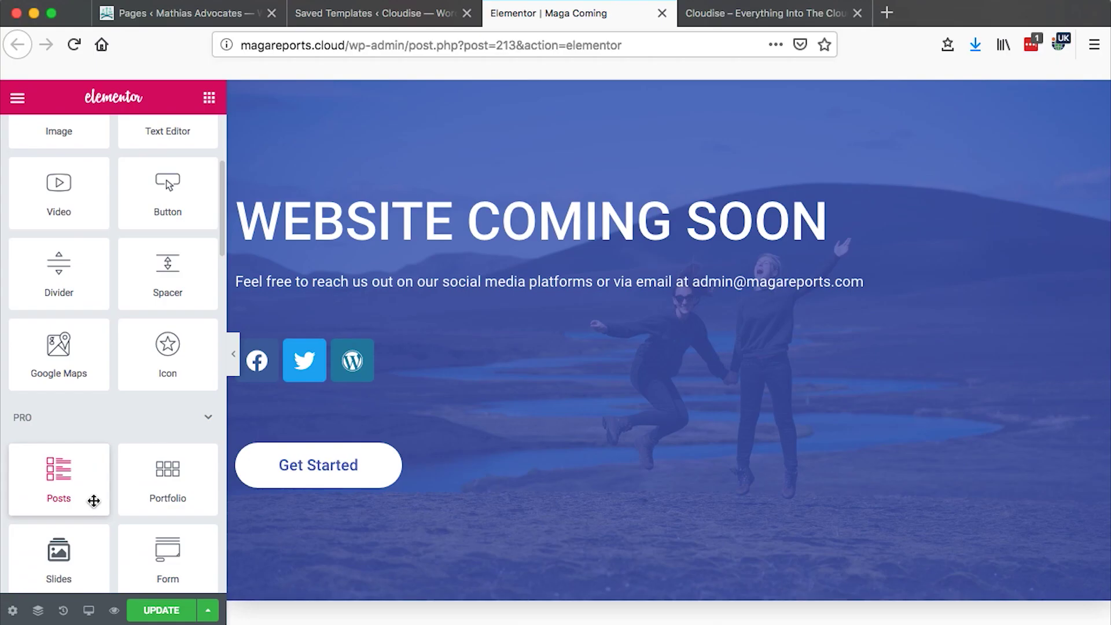
{"action": "scroll", "coordinate": [95, 498], "scroll_direction": "down", "scroll_amount": 3}
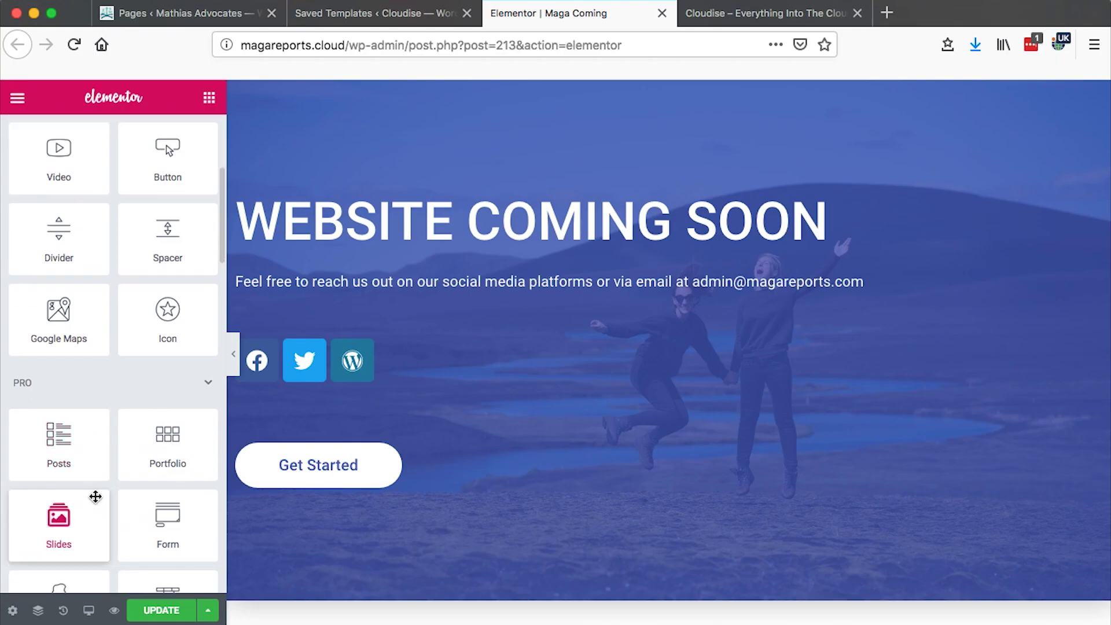
- Open the Maga Coming saved template (ID 213) in the Elementor editor
{"action": "left_click", "coordinate": [328, 18]}
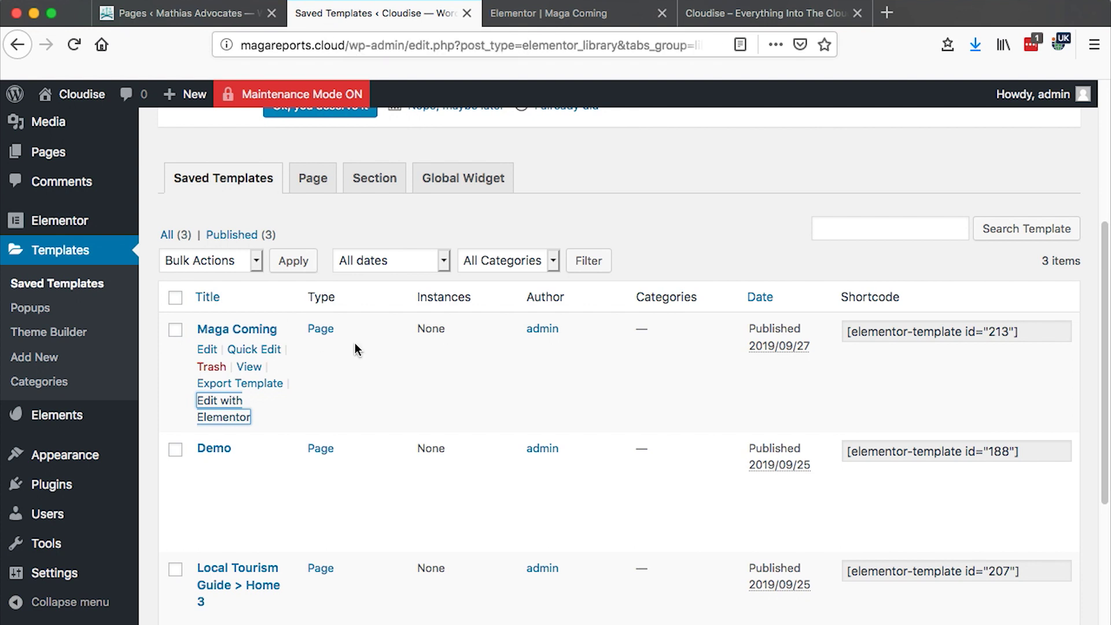
{"action": "scroll", "coordinate": [201, 295], "scroll_direction": "down", "scroll_amount": 3}
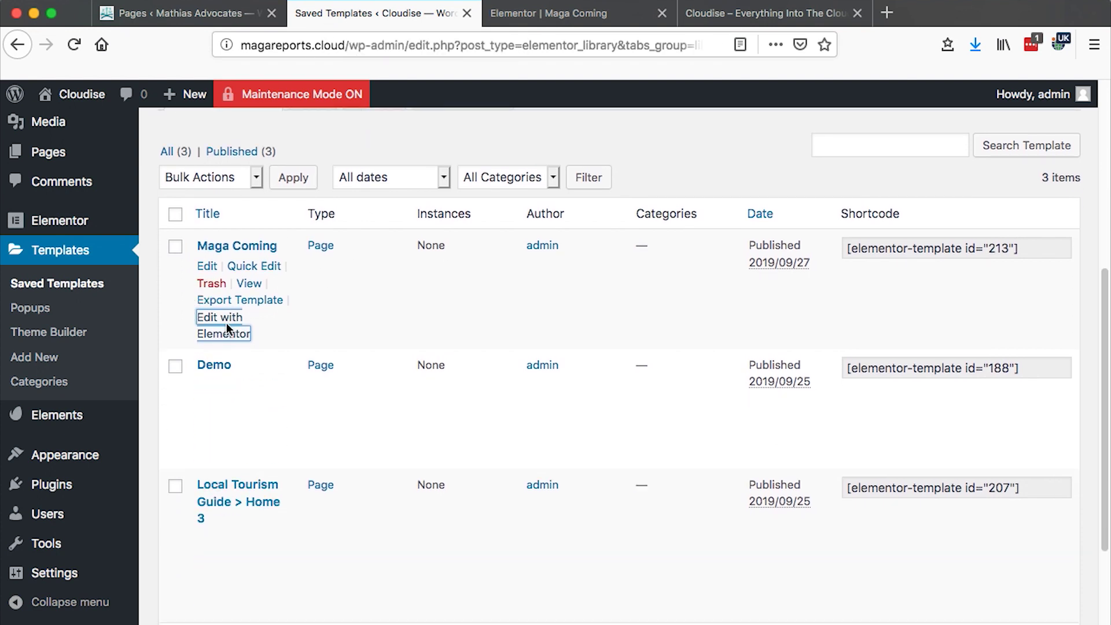
{"action": "left_click", "coordinate": [527, 18]}
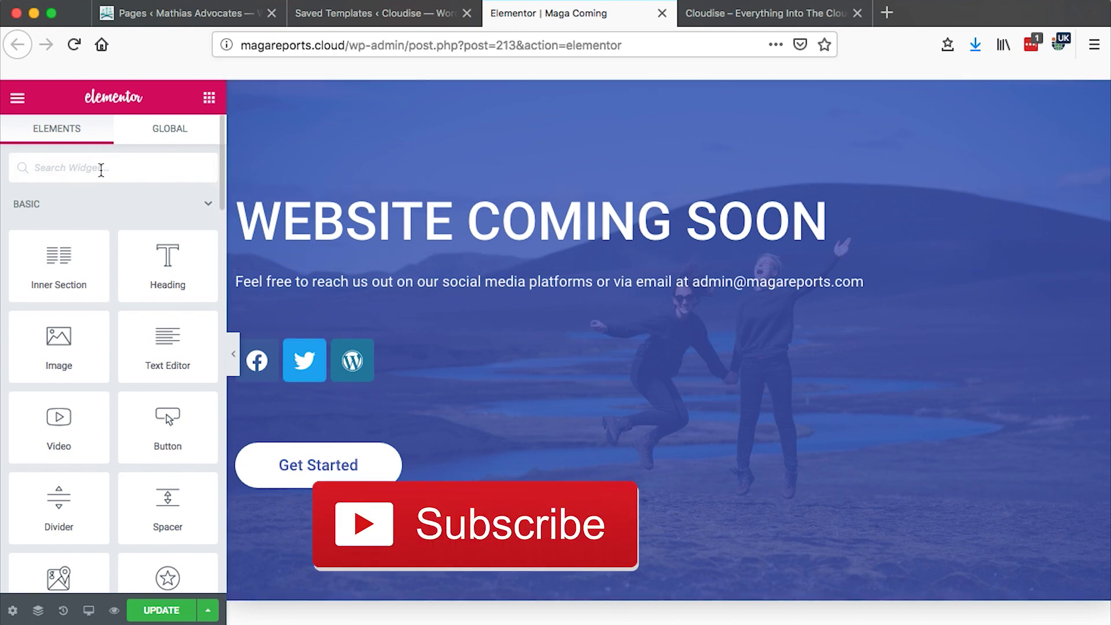
- Find the Countdown widget and place it between the contact text and social icons
{"action": "type", "text": "coun"}
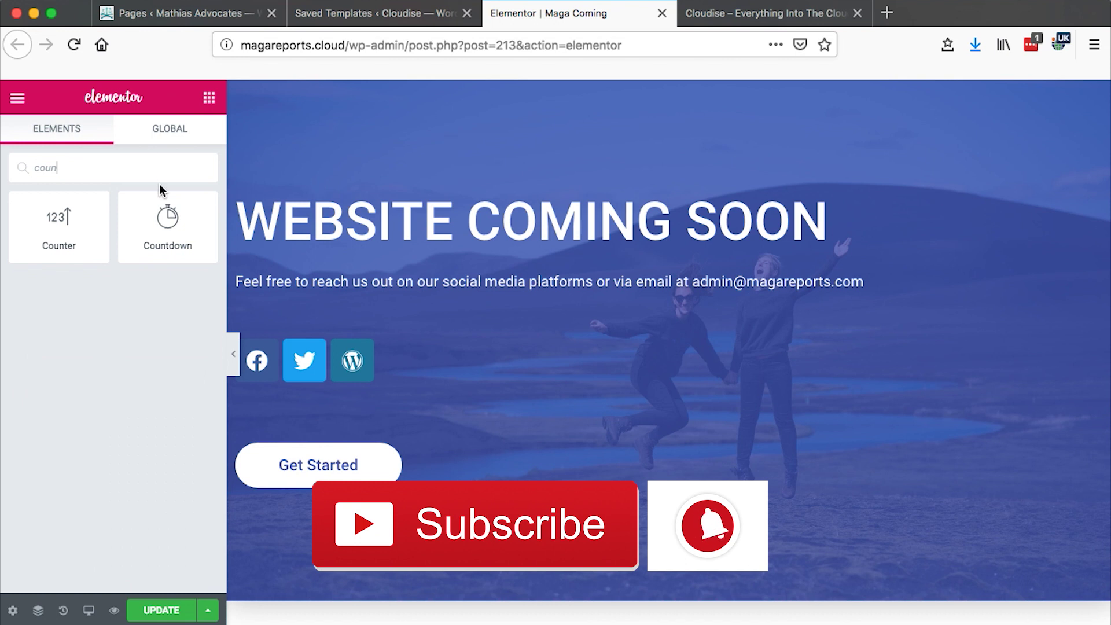
{"action": "left_click_drag", "start_coordinate": [159, 214], "coordinate": [756, 283]}
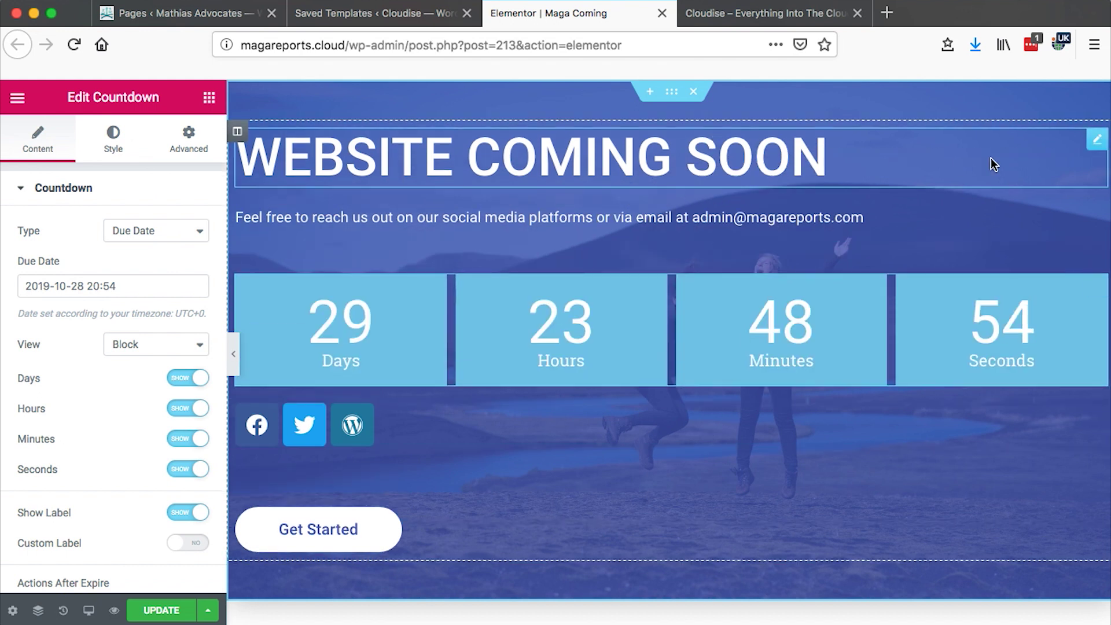
- Centre the WEBSITE COMING SOON heading and the intro paragraph
{"action": "left_click", "coordinate": [1097, 140]}
{"action": "left_click", "coordinate": [143, 472]}
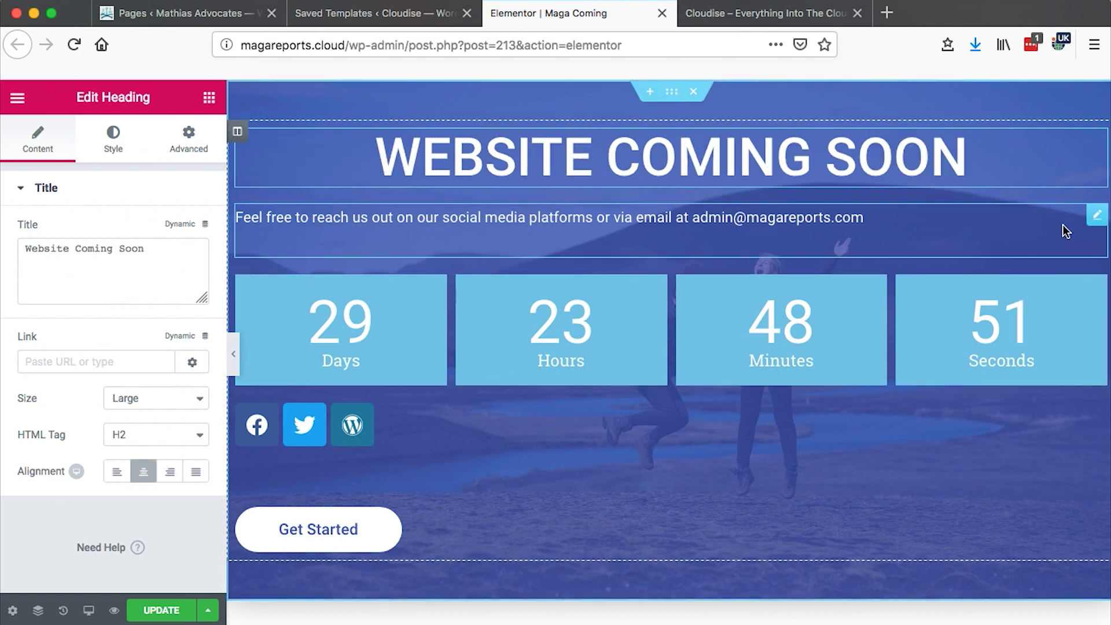
{"action": "left_click", "coordinate": [1097, 215]}
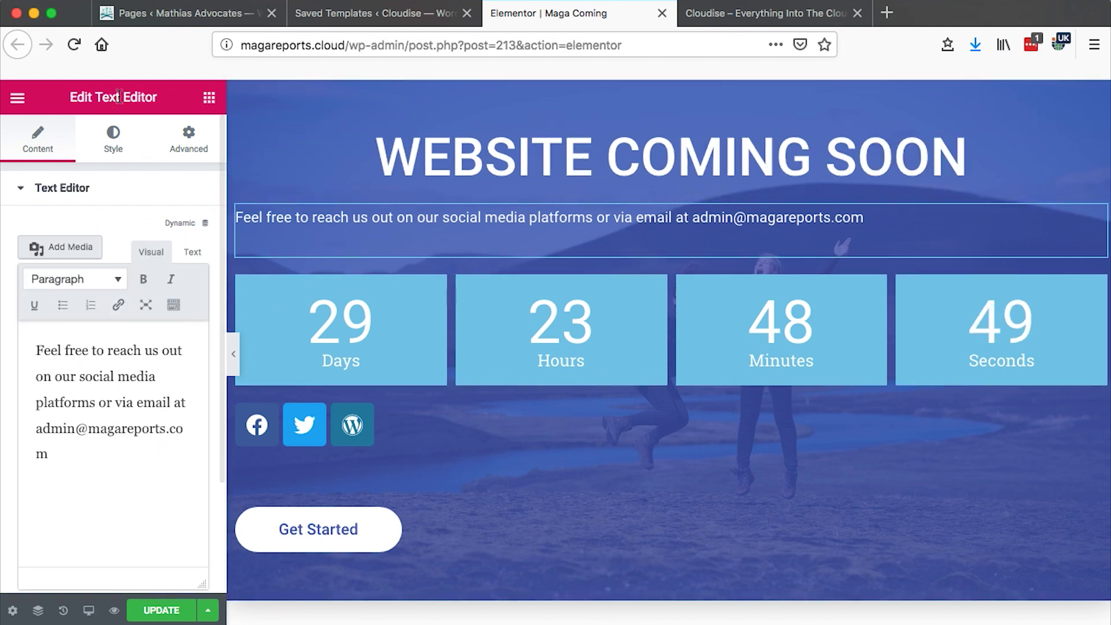
{"action": "left_click", "coordinate": [136, 152]}
{"action": "left_click", "coordinate": [144, 236]}
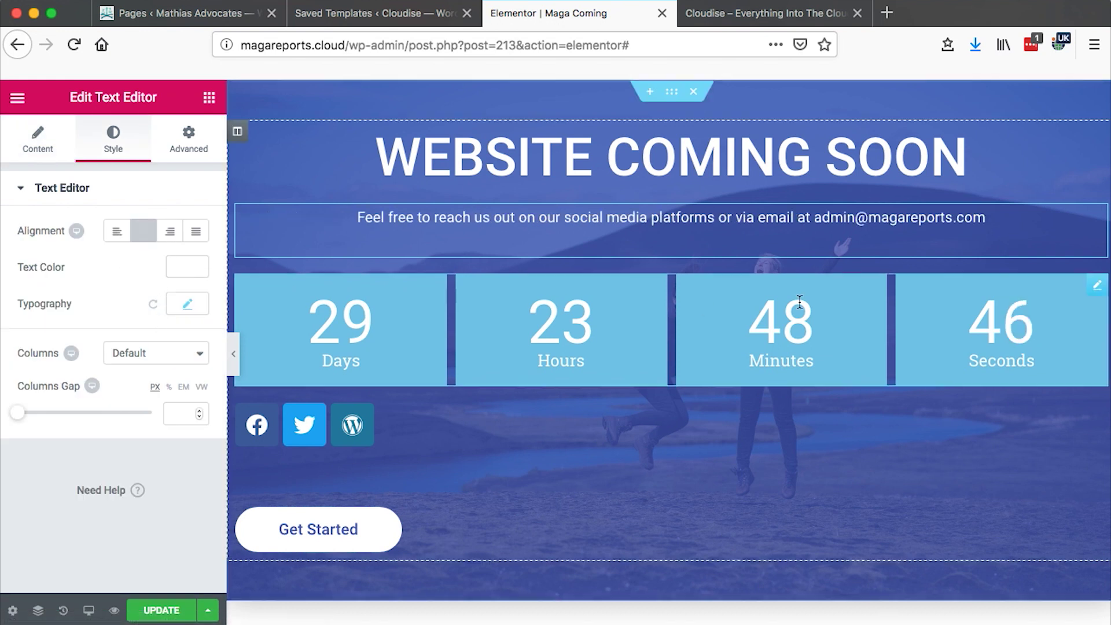
- Centre the social icons row and the Get Started button
{"action": "left_click", "coordinate": [1092, 280]}
{"action": "left_click", "coordinate": [389, 445]}
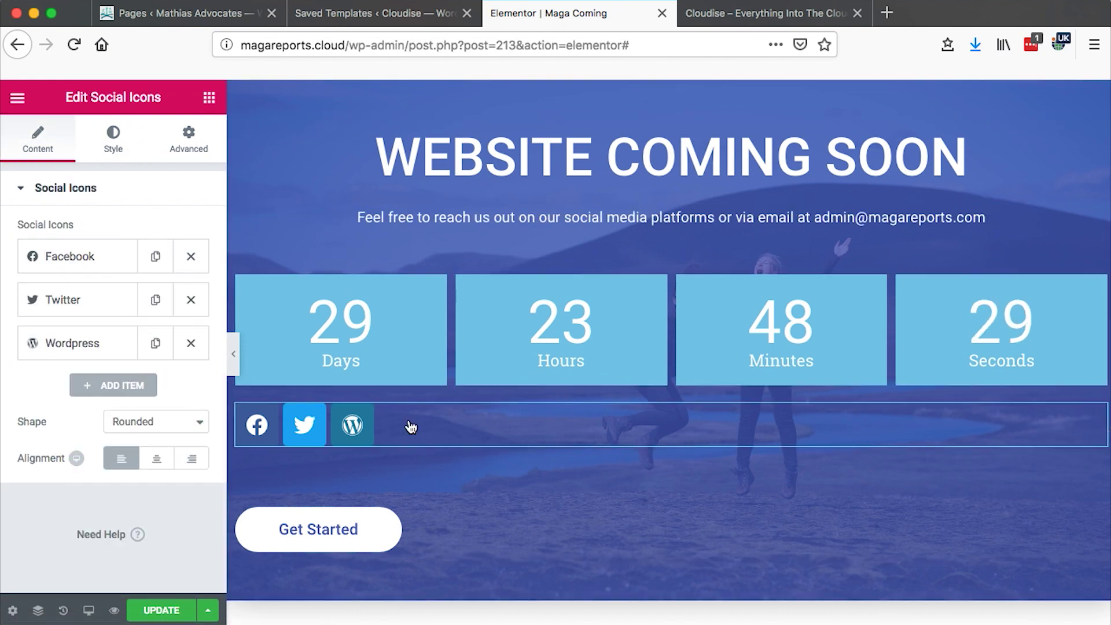
{"action": "left_click", "coordinate": [116, 150]}
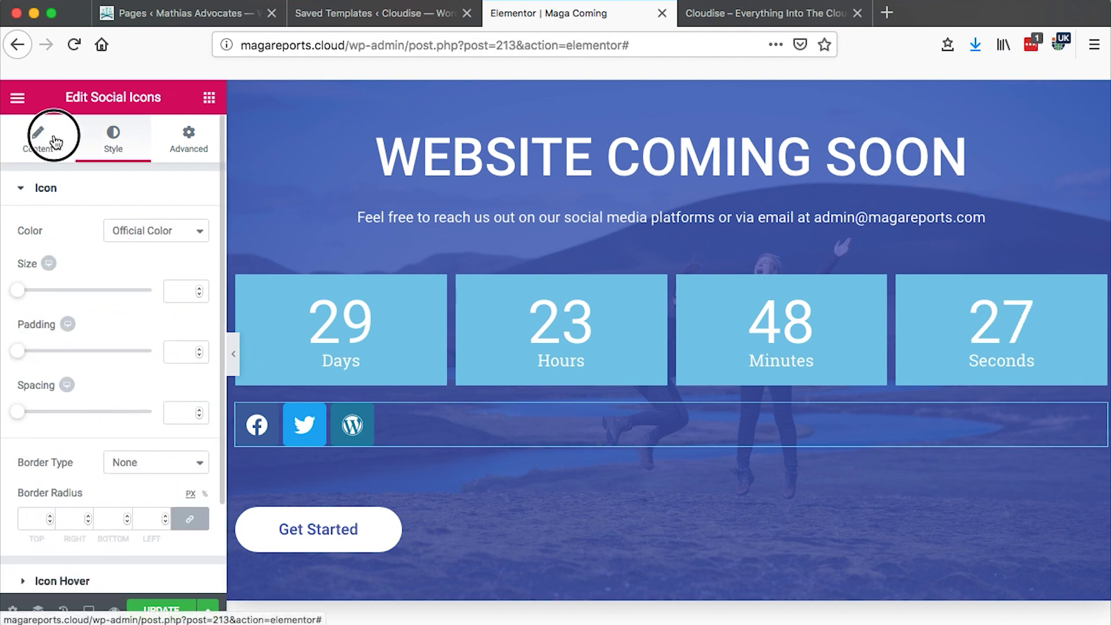
{"action": "left_click", "coordinate": [38, 139]}
{"action": "left_click", "coordinate": [157, 459]}
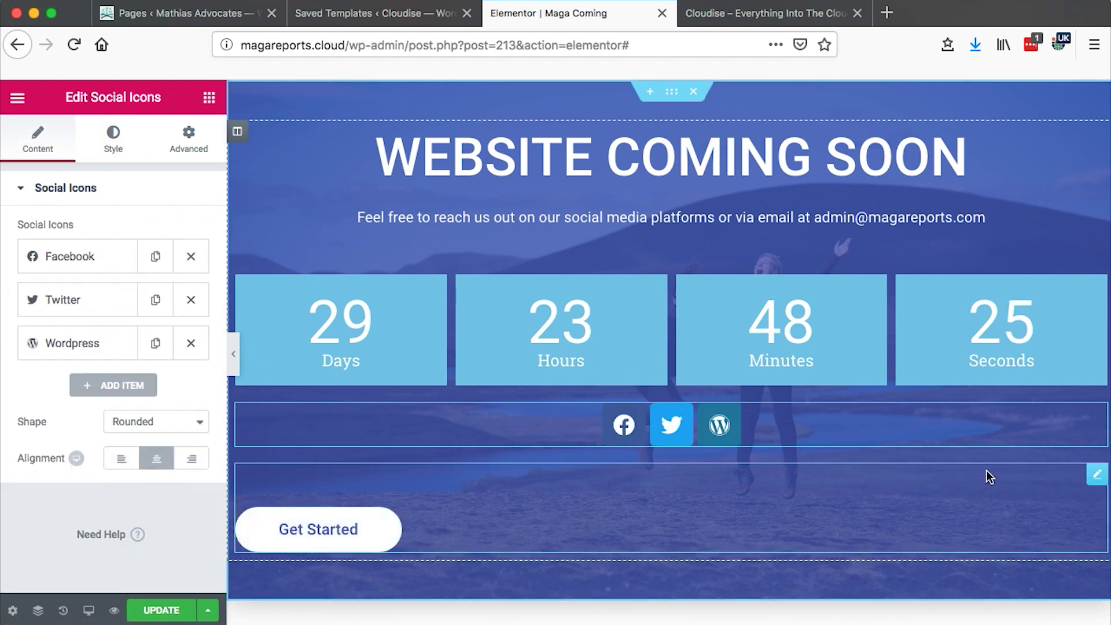
{"action": "left_click", "coordinate": [371, 480]}
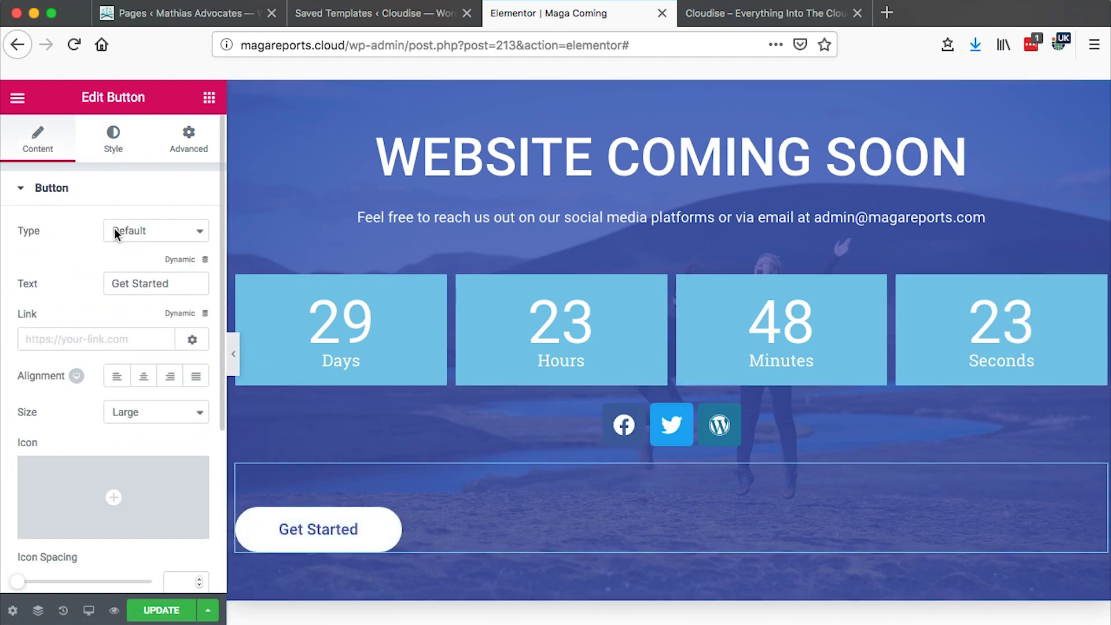
{"action": "left_click", "coordinate": [143, 376]}
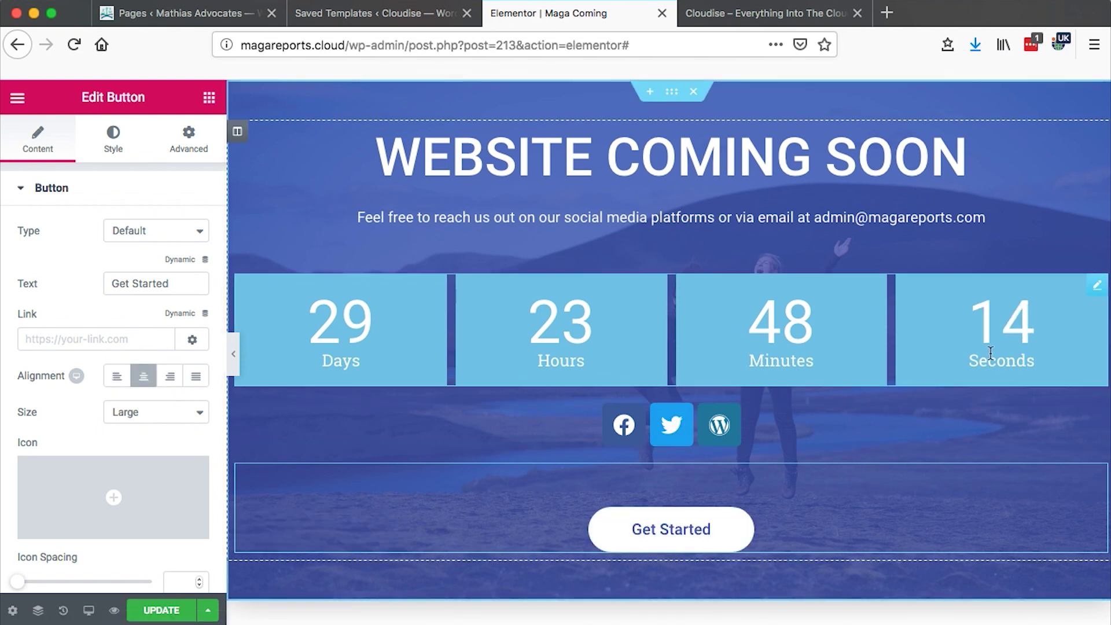
- Keep the countdown type as Due Date and set the due date to 1 November 2019
{"action": "left_click", "coordinate": [1097, 288]}
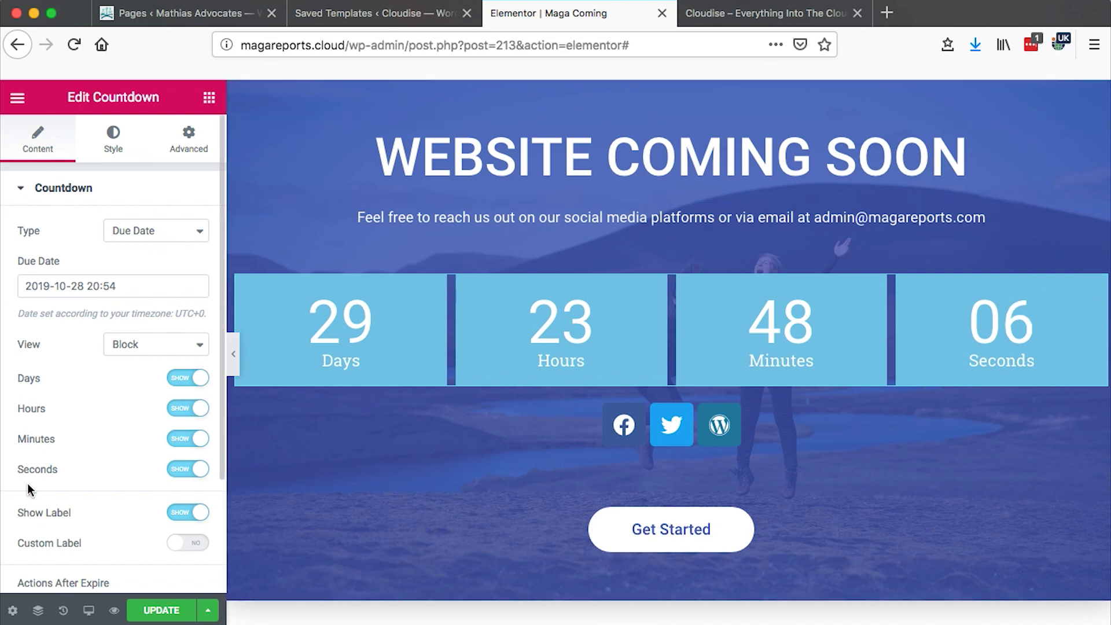
{"action": "scroll", "coordinate": [55, 542], "scroll_direction": "down", "scroll_amount": 2}
{"action": "scroll", "coordinate": [74, 353], "scroll_direction": "up", "scroll_amount": 2}
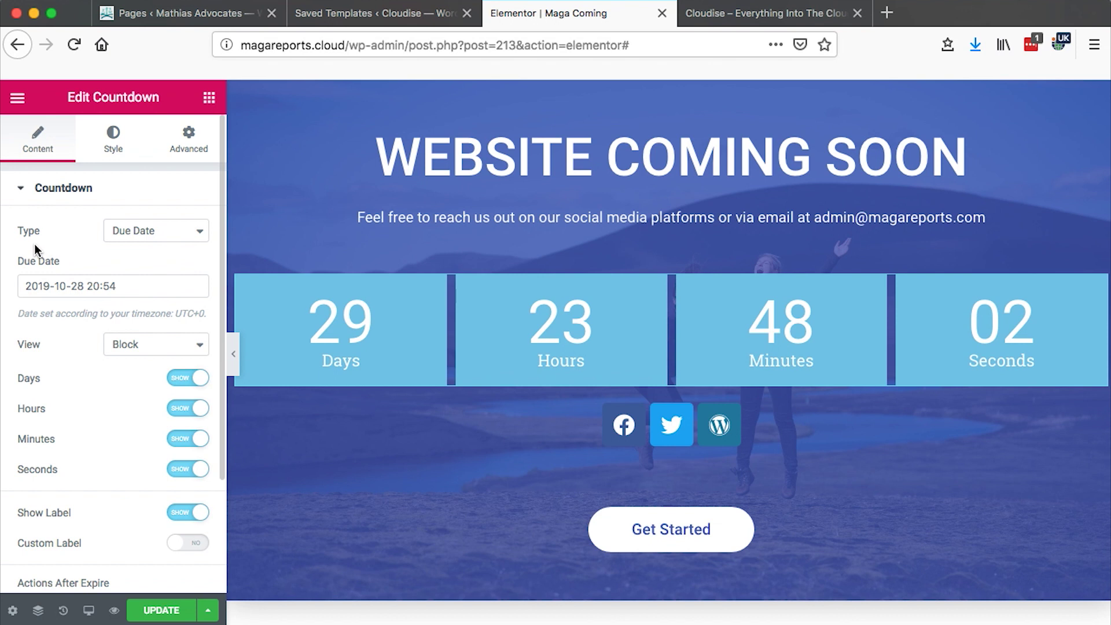
{"action": "left_click", "coordinate": [178, 230]}
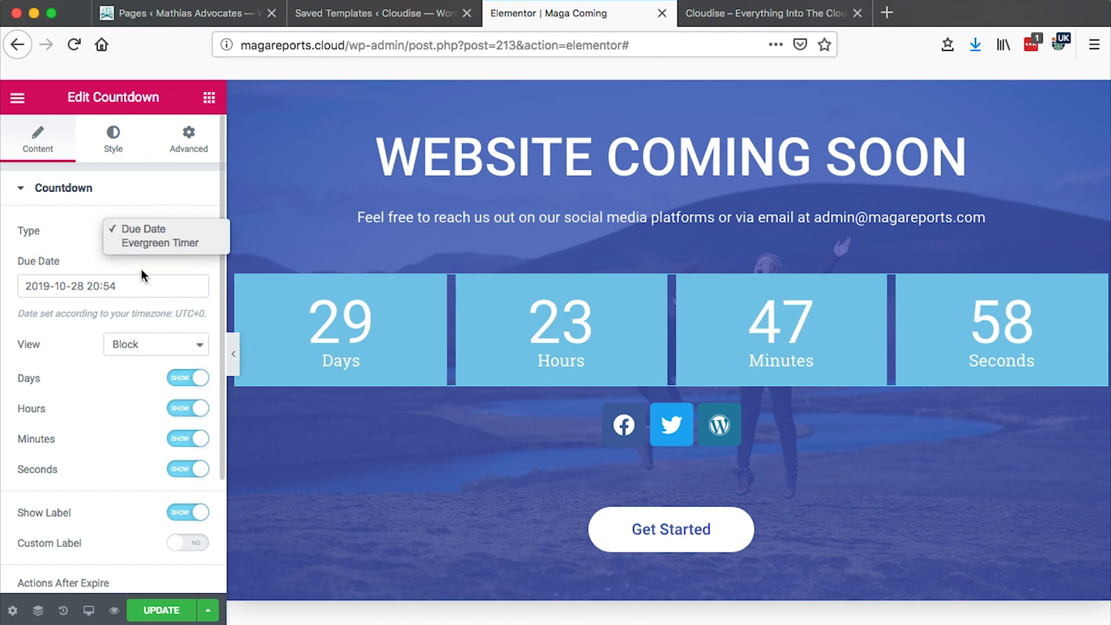
{"action": "left_click", "coordinate": [82, 254]}
{"action": "left_click", "coordinate": [91, 290]}
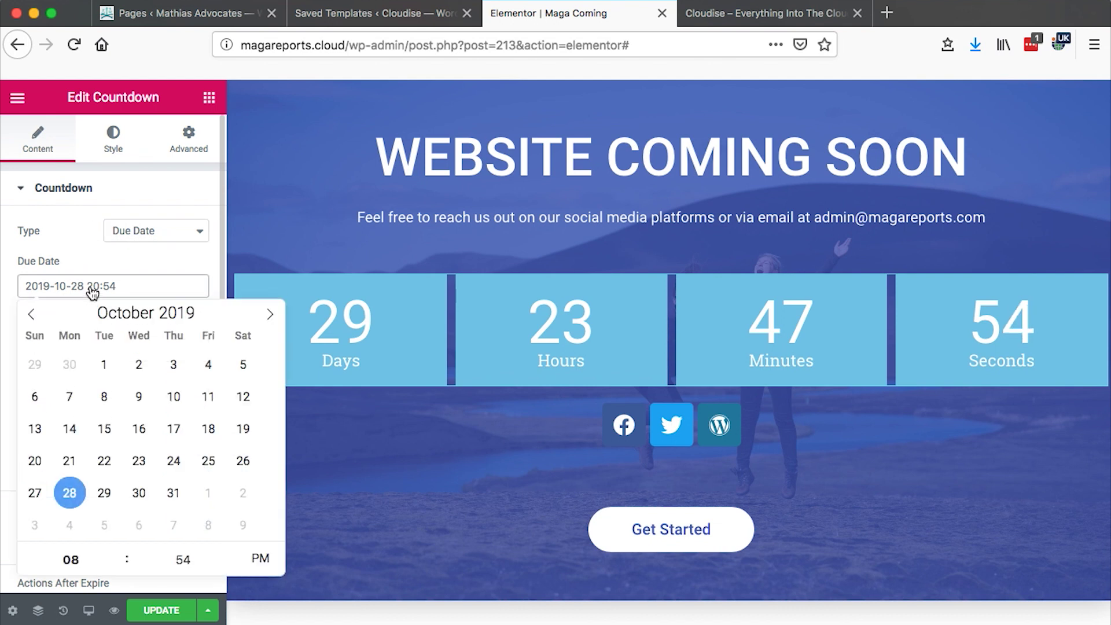
{"action": "left_click", "coordinate": [270, 317]}
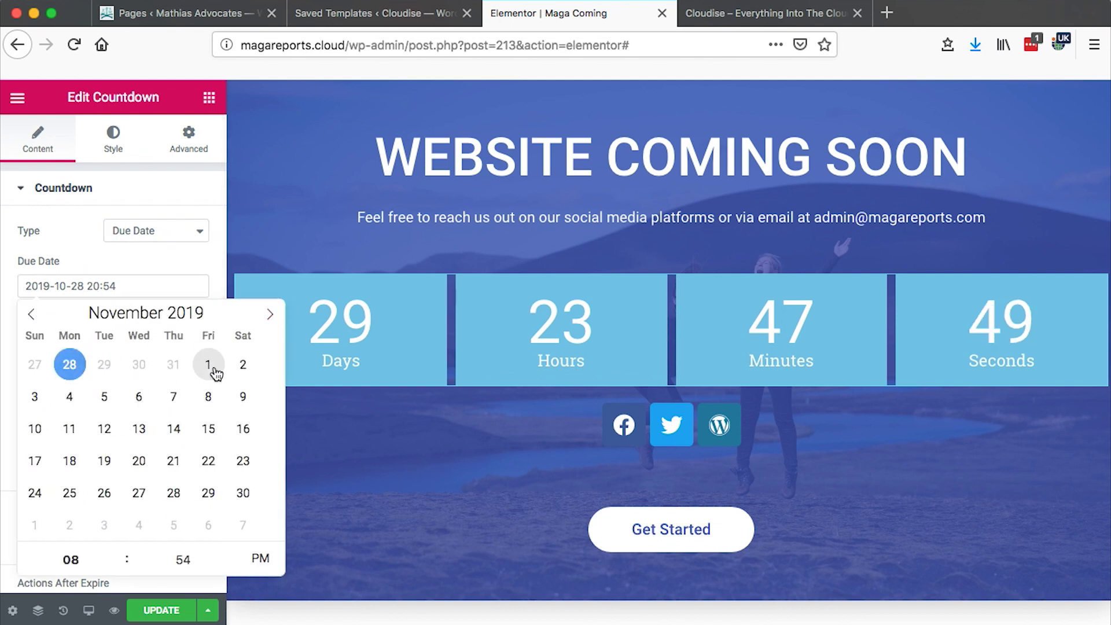
{"action": "left_click", "coordinate": [210, 365]}
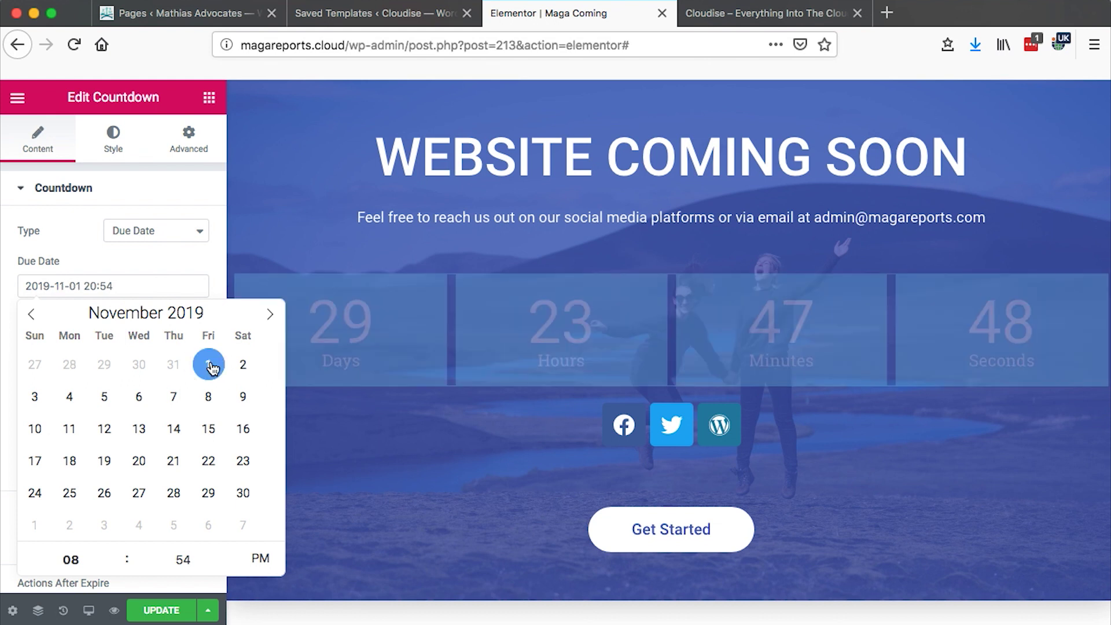
{"action": "left_click", "coordinate": [97, 292]}
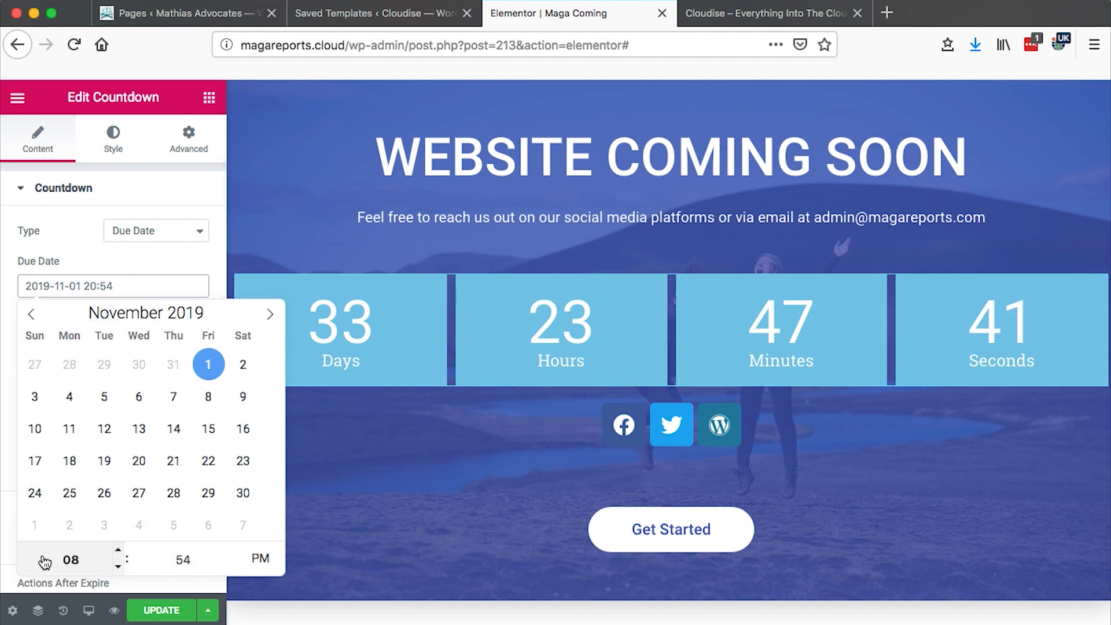
- Set the countdown's due time to 05:00 AM
{"action": "left_click", "coordinate": [92, 565]}
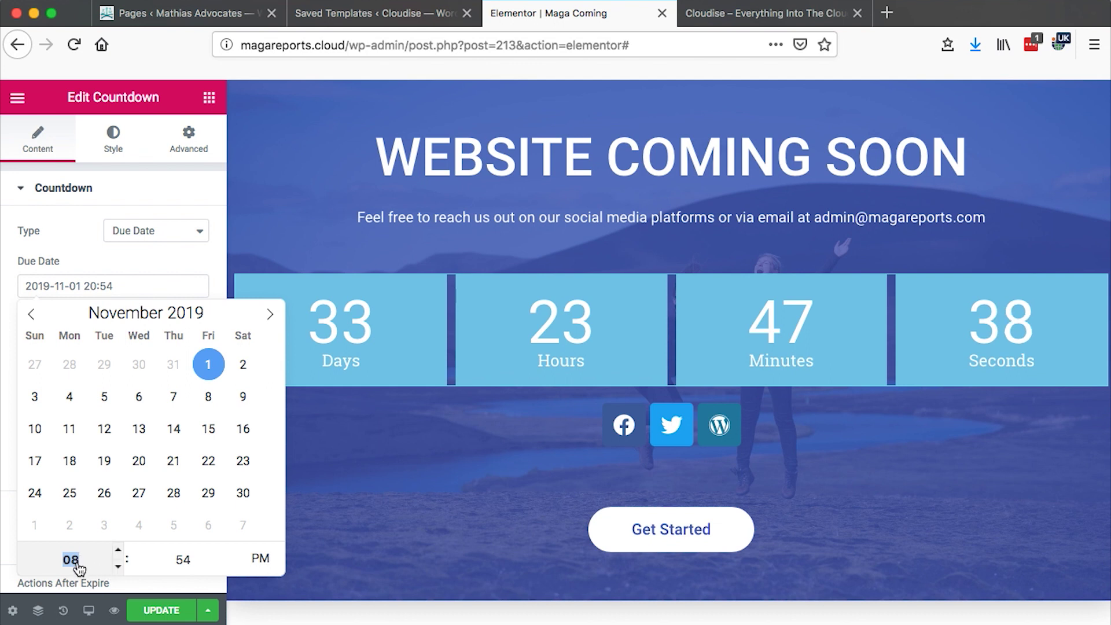
{"action": "type", "text": "05"}
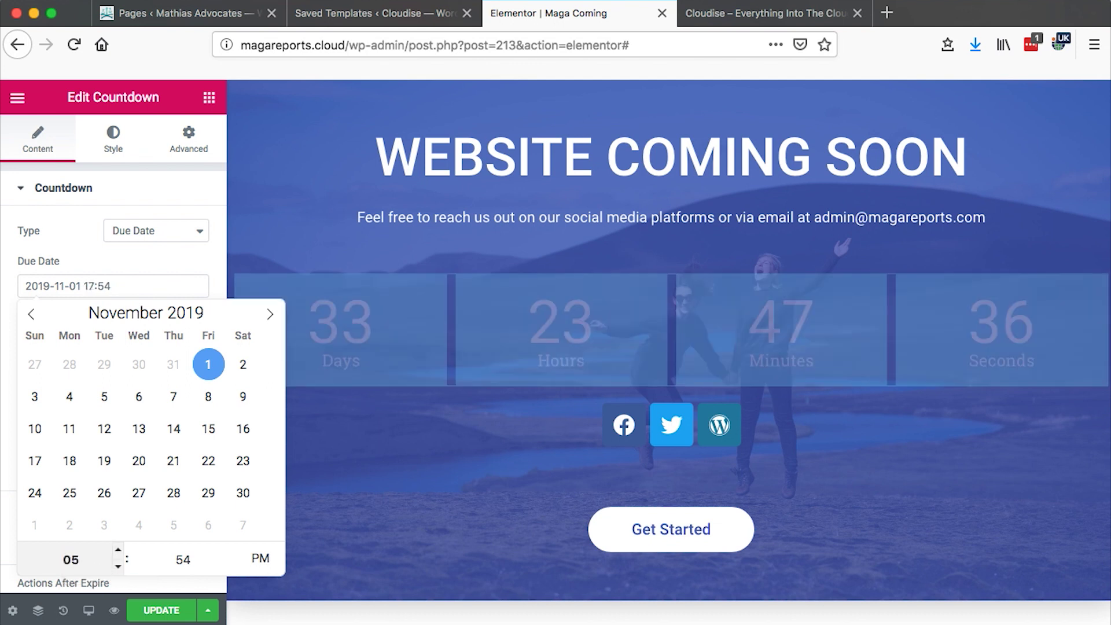
{"action": "left_click", "coordinate": [259, 559]}
{"action": "left_click", "coordinate": [180, 560]}
{"action": "type", "text": "00"}
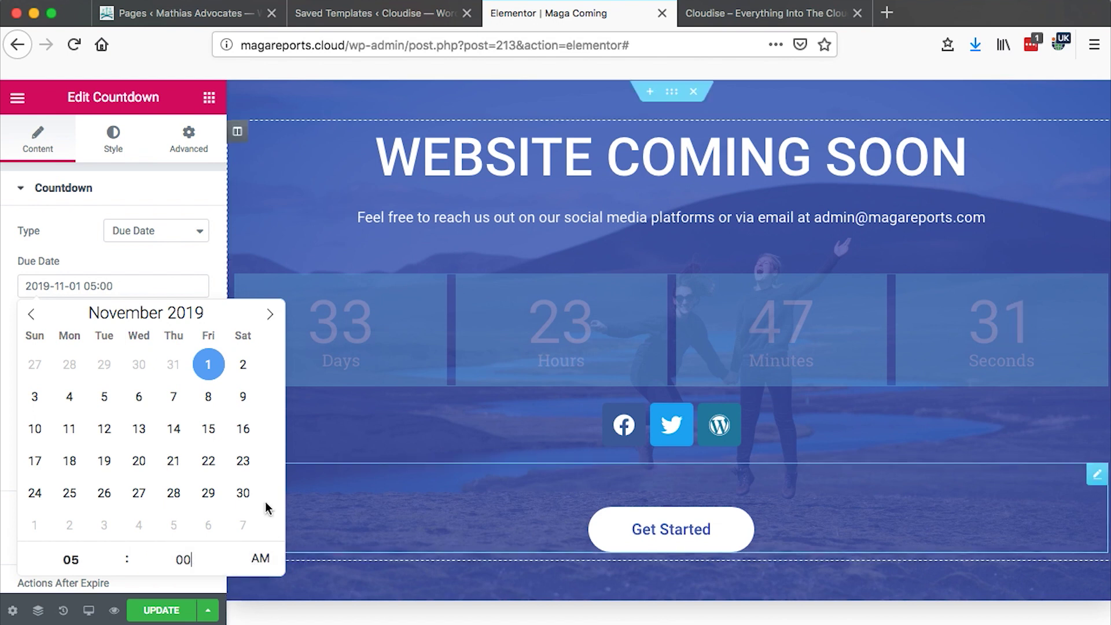
{"action": "left_click", "coordinate": [130, 262]}
{"action": "scroll", "coordinate": [123, 350], "scroll_direction": "down", "scroll_amount": 2}
{"action": "scroll", "coordinate": [123, 336], "scroll_direction": "down", "scroll_amount": 1}
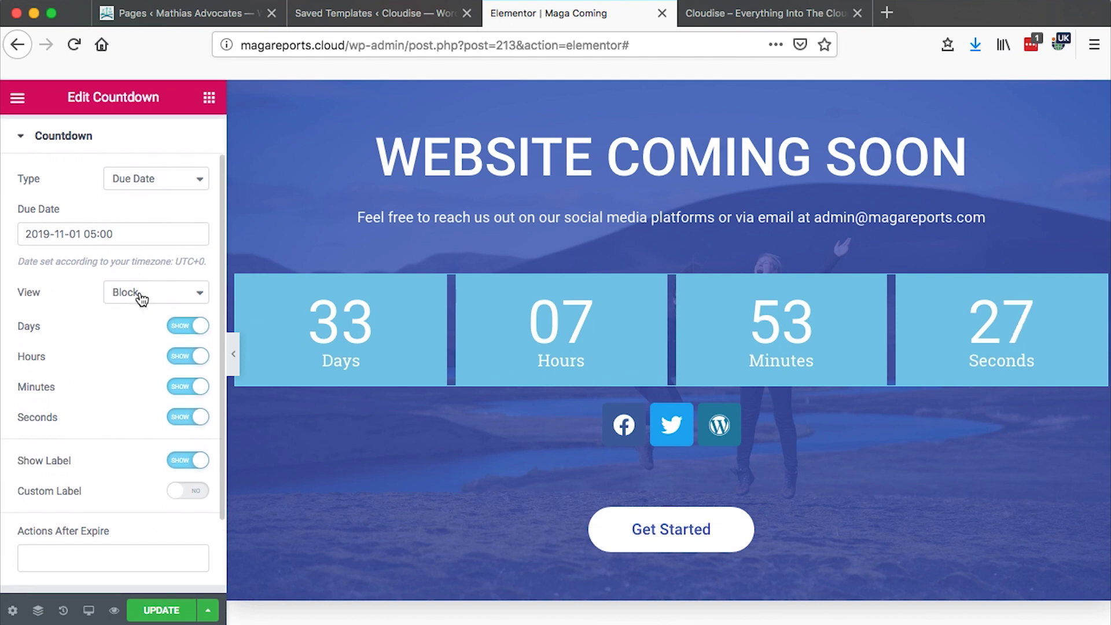
{"action": "left_click", "coordinate": [140, 295]}
{"action": "left_click", "coordinate": [141, 302]}
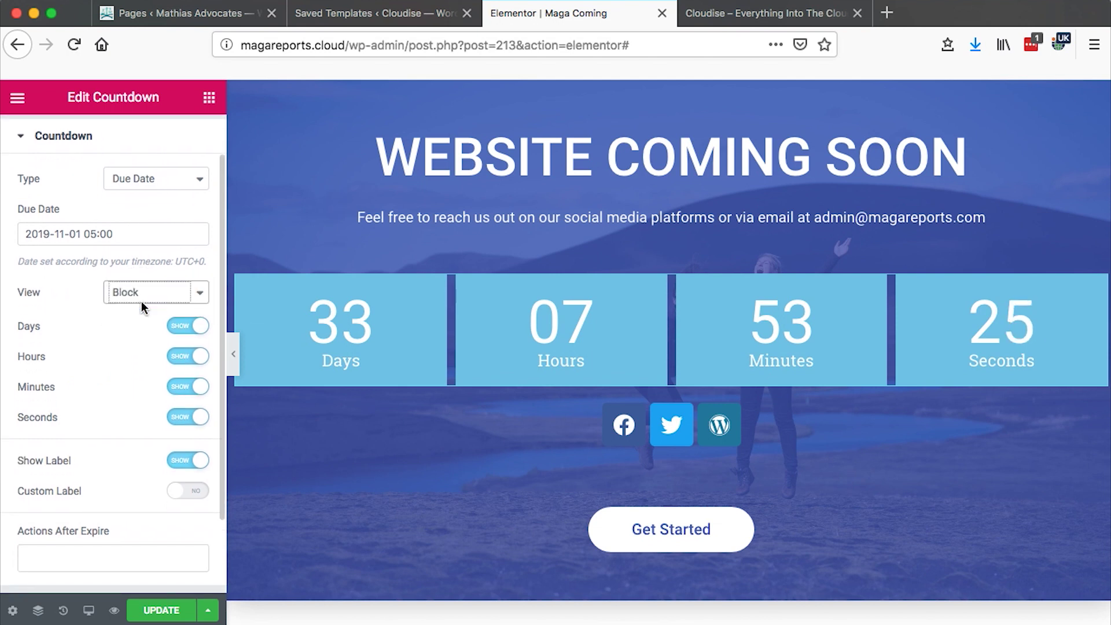
{"action": "left_click", "coordinate": [146, 299]}
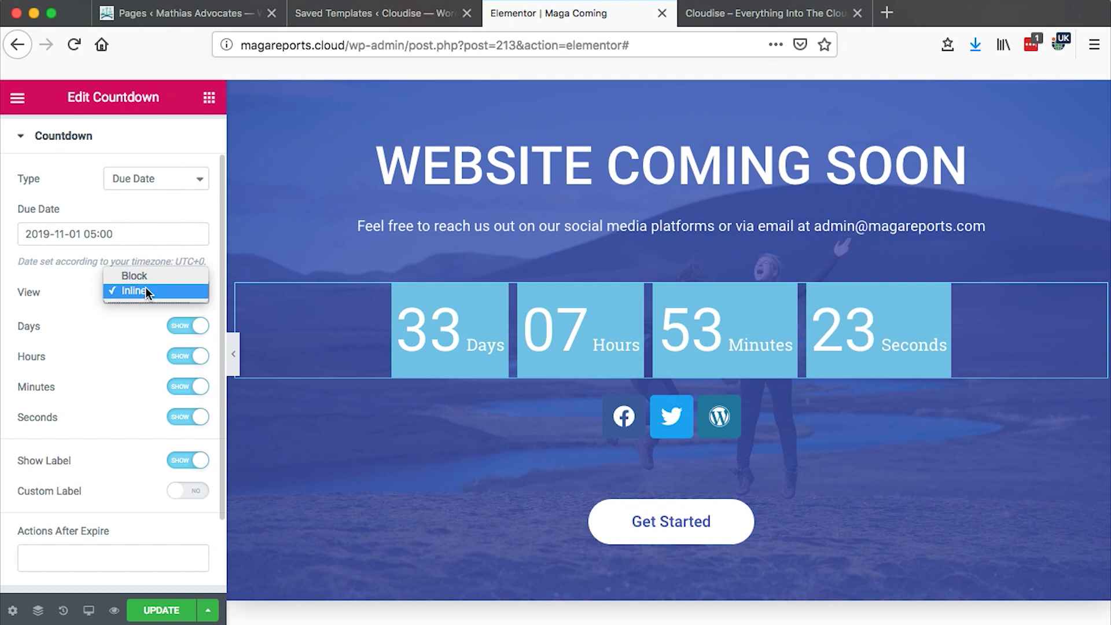
{"action": "left_click", "coordinate": [151, 274]}
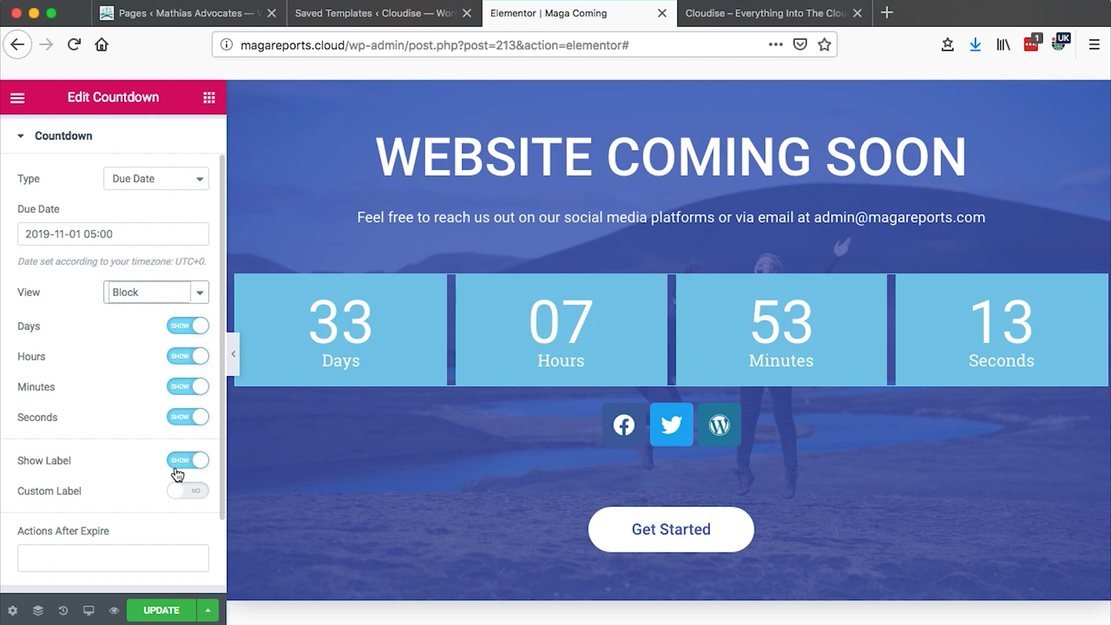
{"action": "left_click", "coordinate": [176, 423]}
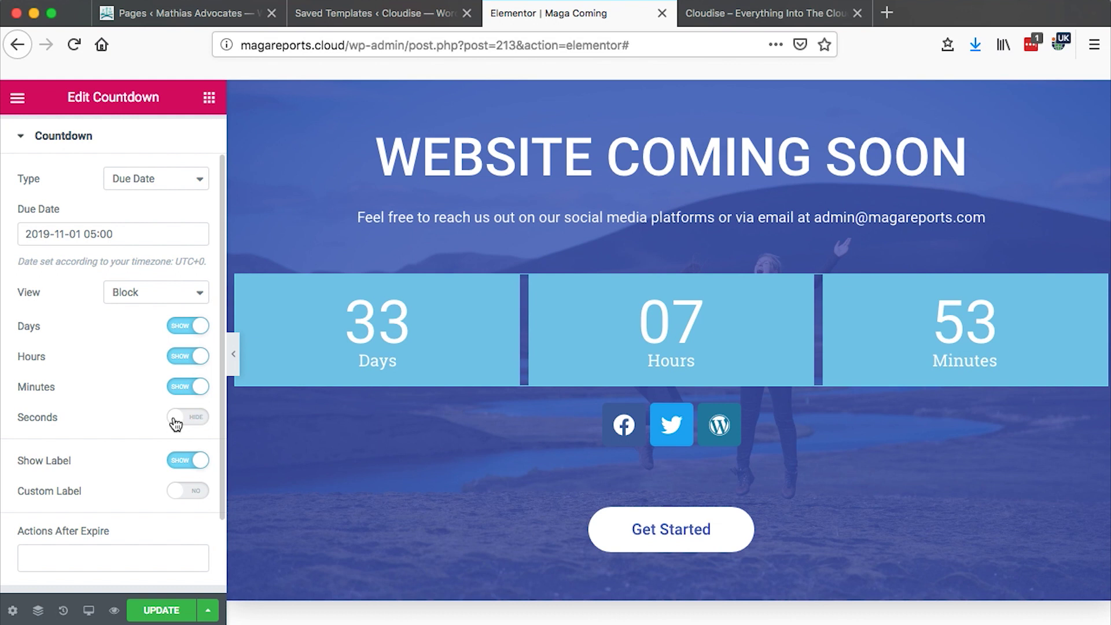
{"action": "left_click", "coordinate": [189, 423]}
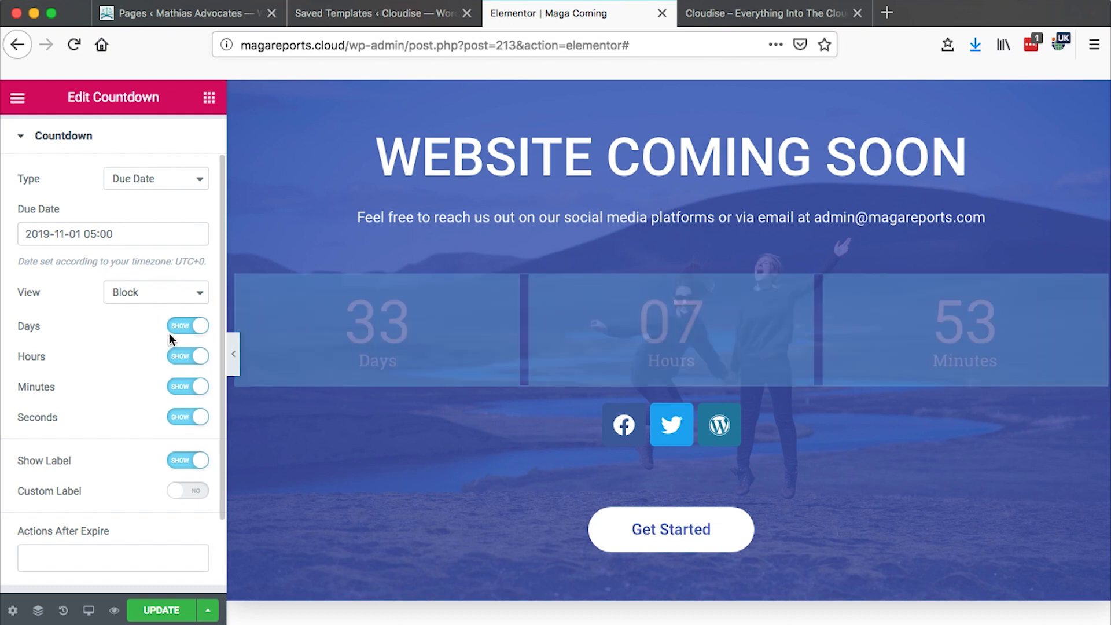
{"action": "left_click", "coordinate": [175, 327]}
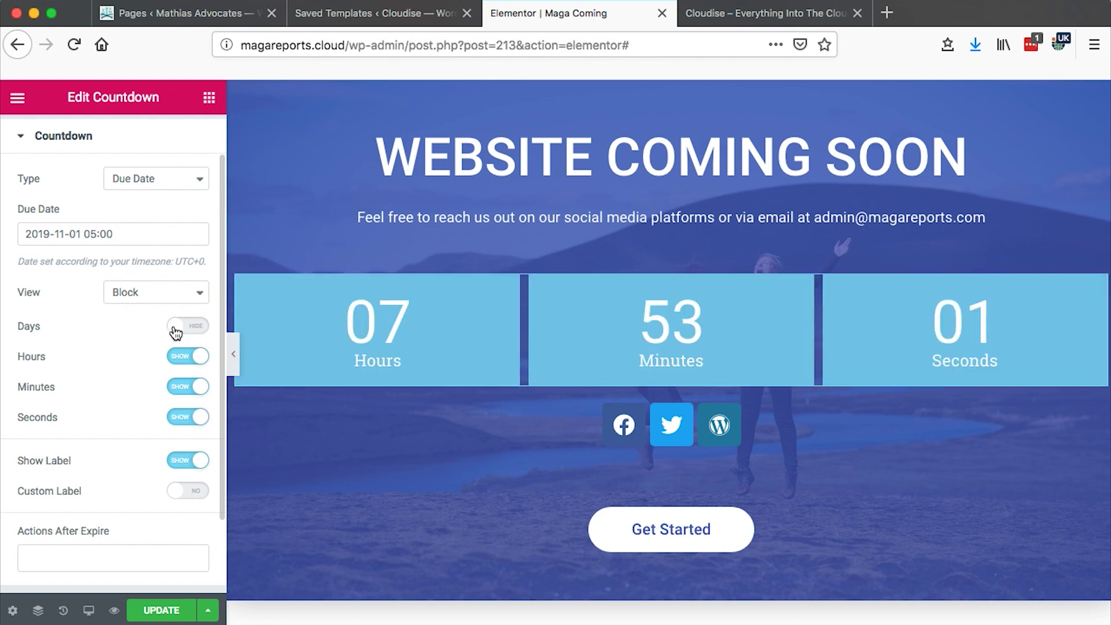
{"action": "left_click", "coordinate": [198, 329]}
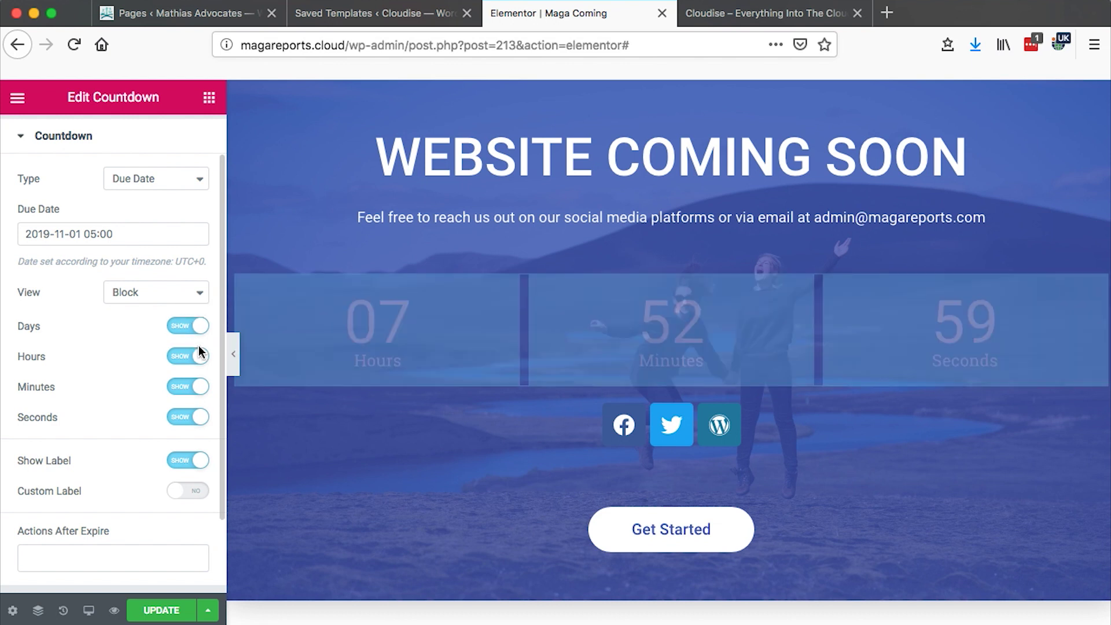
{"action": "scroll", "coordinate": [145, 460], "scroll_direction": "down", "scroll_amount": 3}
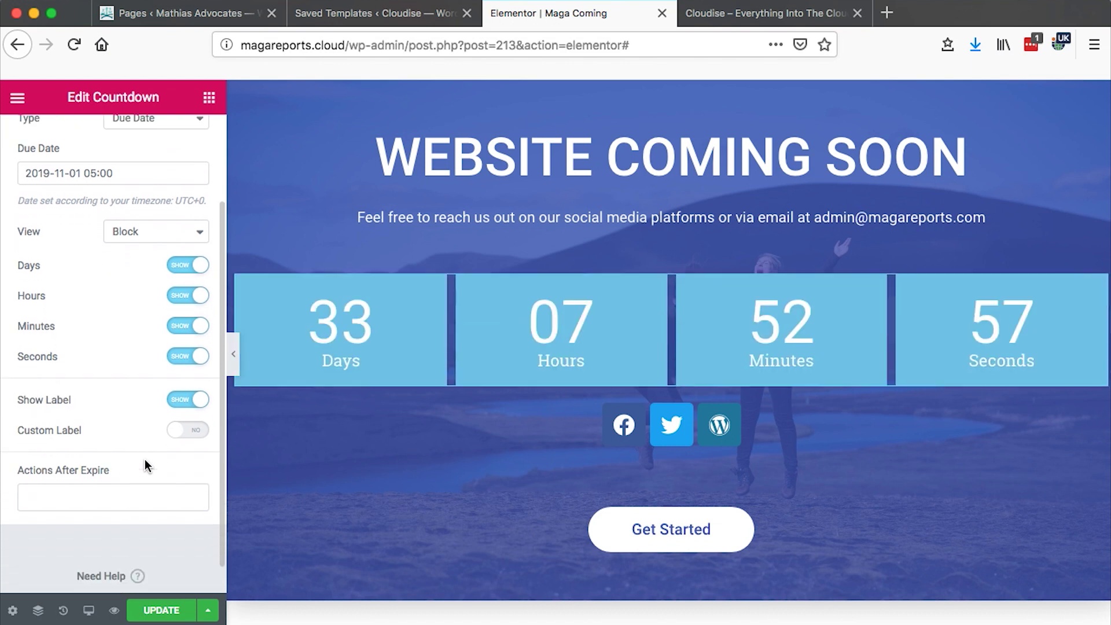
{"action": "left_click", "coordinate": [187, 405]}
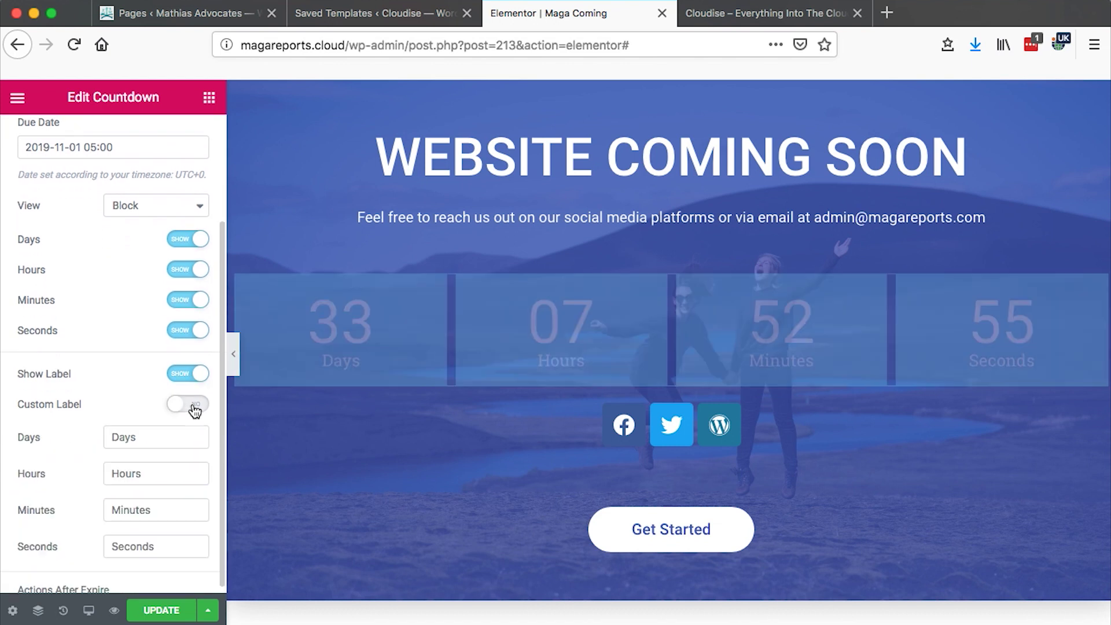
{"action": "scroll", "coordinate": [172, 423], "scroll_direction": "down", "scroll_amount": 2}
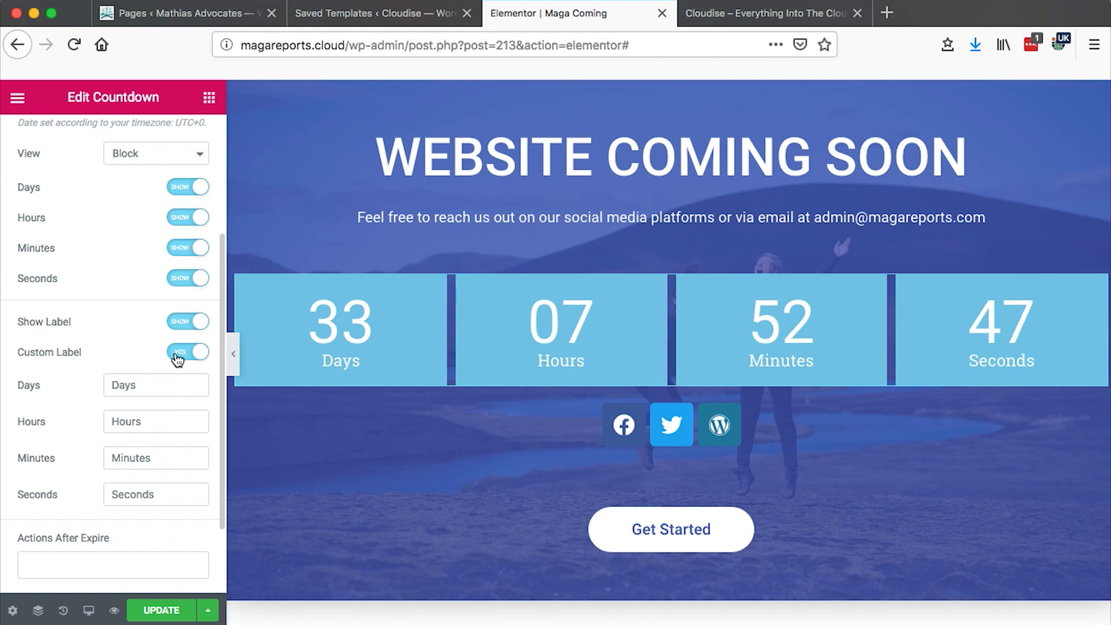
{"action": "double_click", "coordinate": [122, 393]}
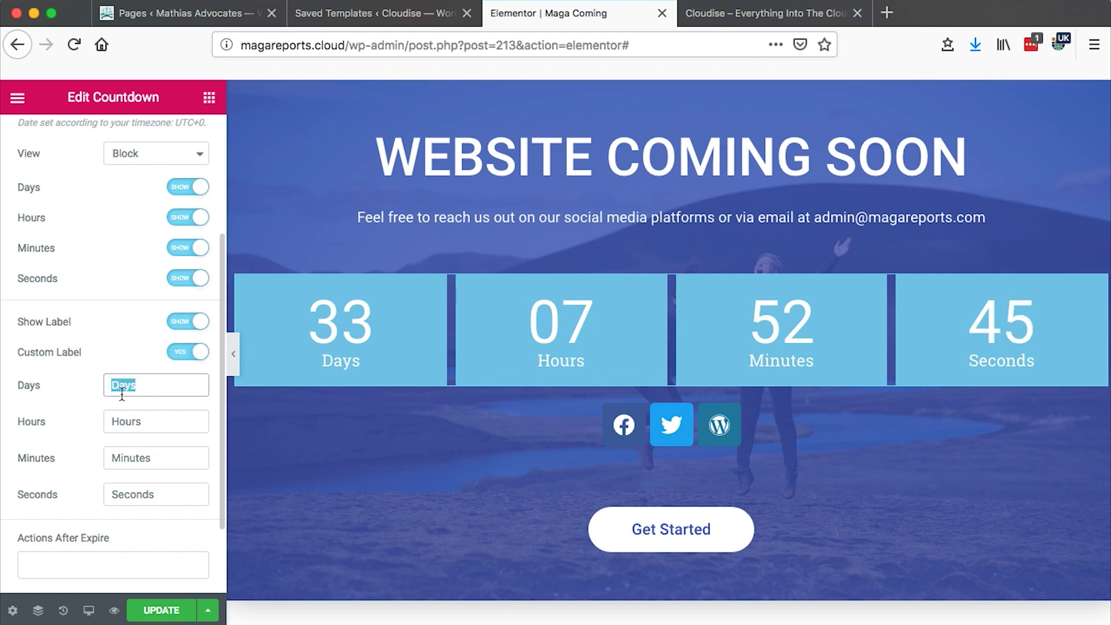
{"action": "double_click", "coordinate": [110, 422]}
{"action": "double_click", "coordinate": [172, 459]}
{"action": "left_click", "coordinate": [90, 489]}
{"action": "left_click", "coordinate": [185, 352]}
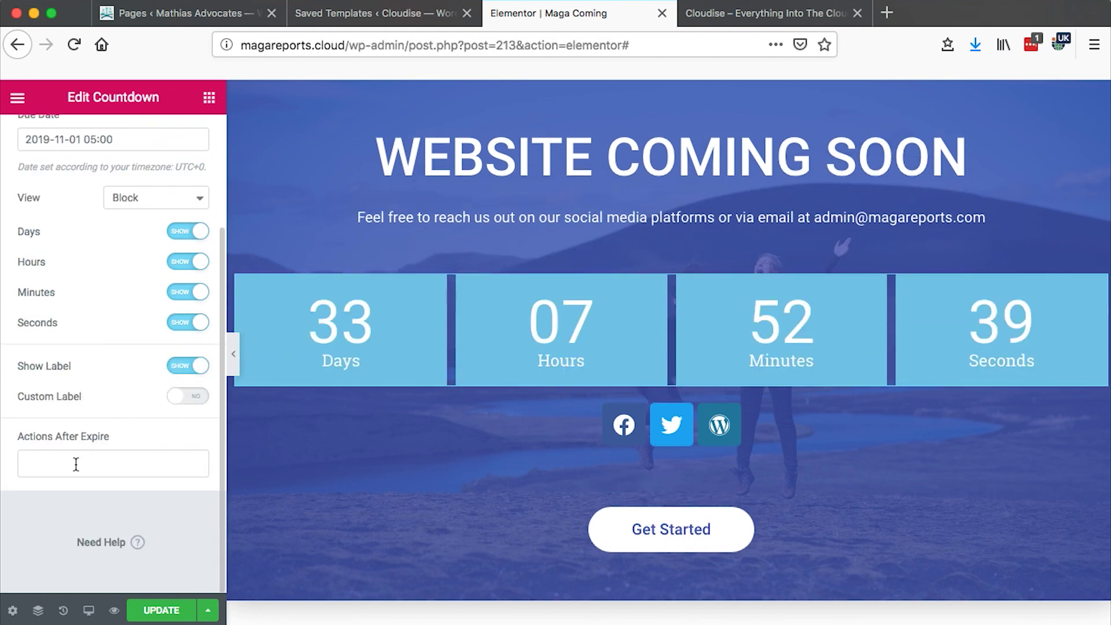
- Make the countdown show the message 'Wait in a minute we roll out.' after expiring
{"action": "left_click", "coordinate": [75, 464]}
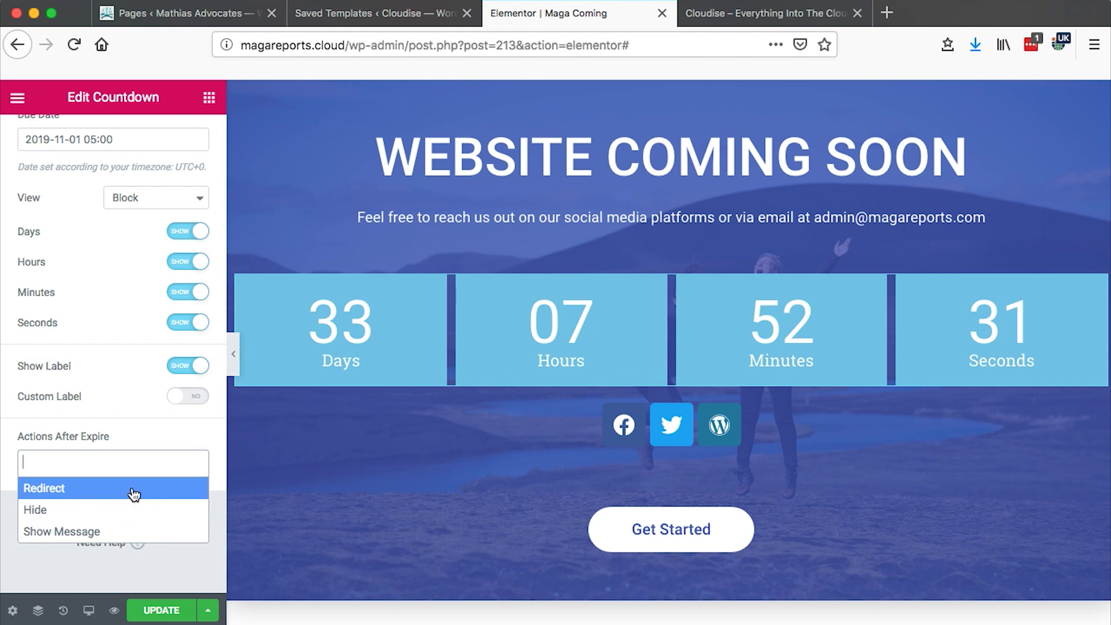
{"action": "left_click", "coordinate": [118, 532]}
{"action": "scroll", "coordinate": [146, 528], "scroll_direction": "down", "scroll_amount": 4}
{"action": "left_click", "coordinate": [91, 434]}
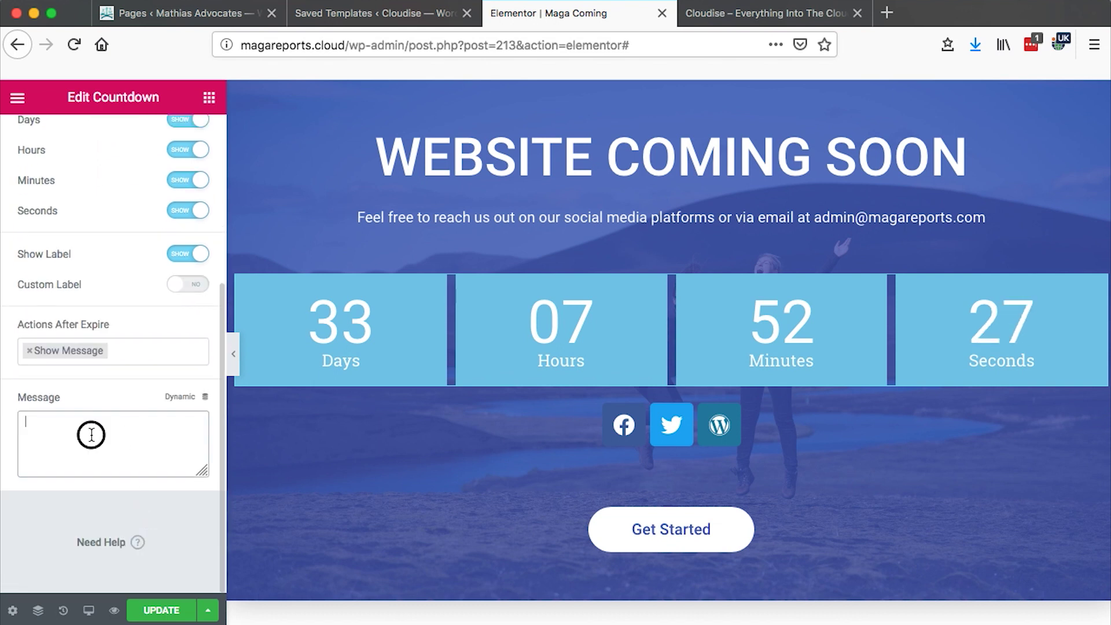
{"action": "type", "text": "T"}
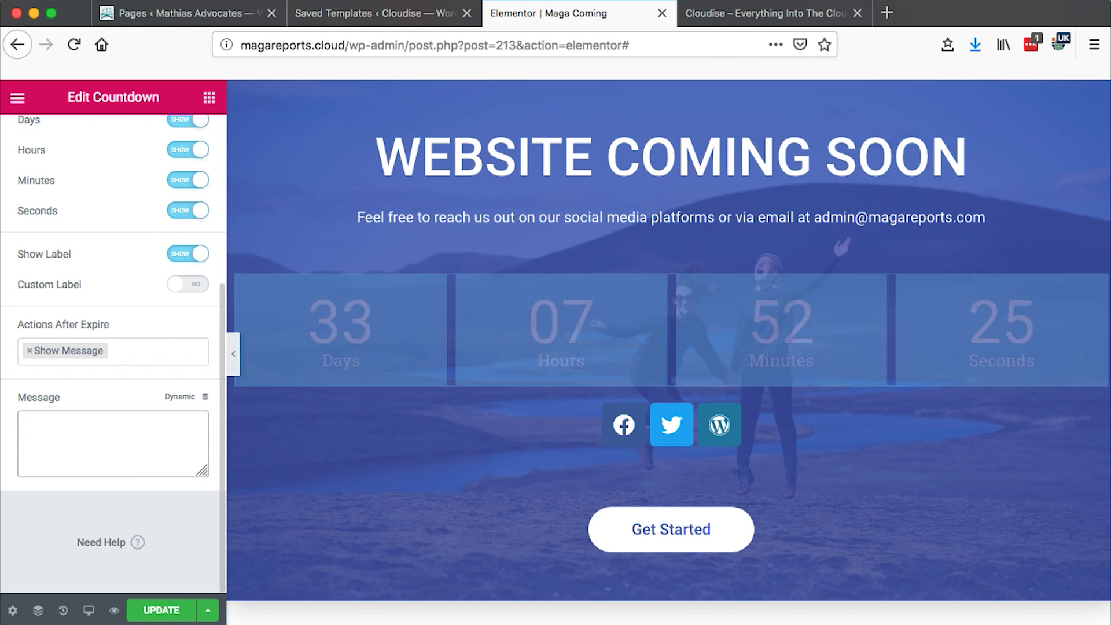
{"action": "type", "text": "Ju"}
{"action": "key", "text": "BackSpace"}
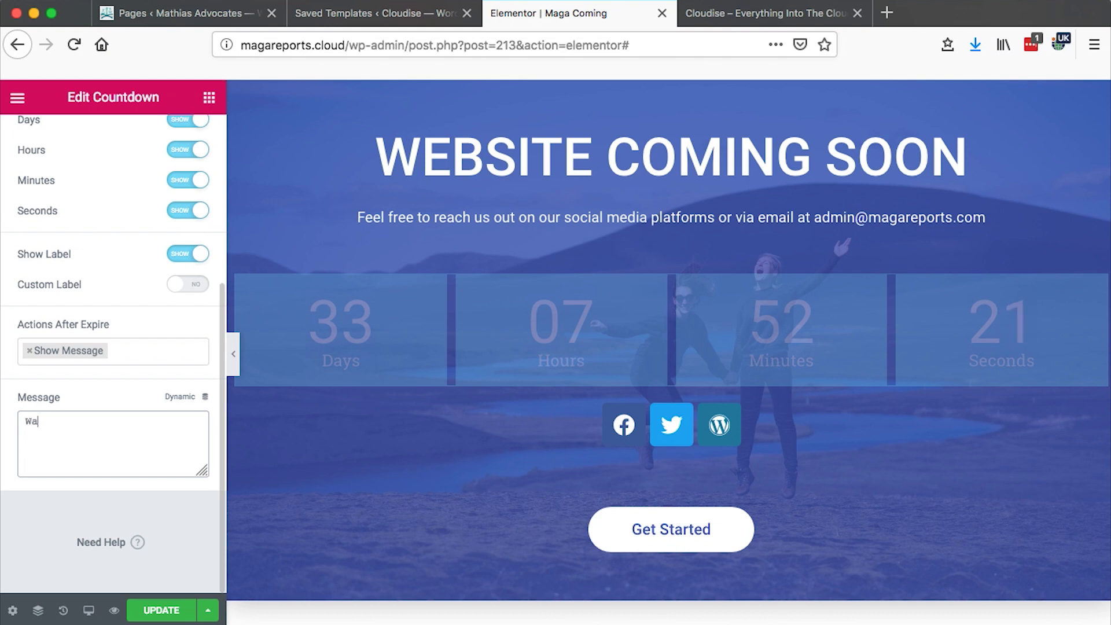
{"action": "type", "text": "mu"}
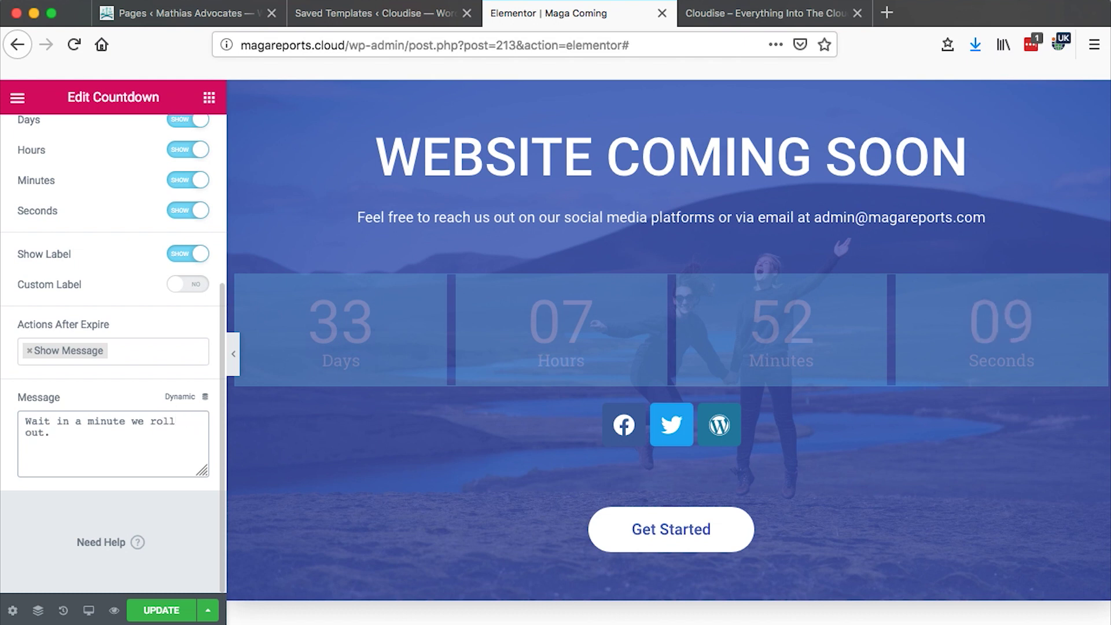
- Browse the Dynamic tags list for the expiry message, then close it
{"action": "left_click", "coordinate": [179, 397]}
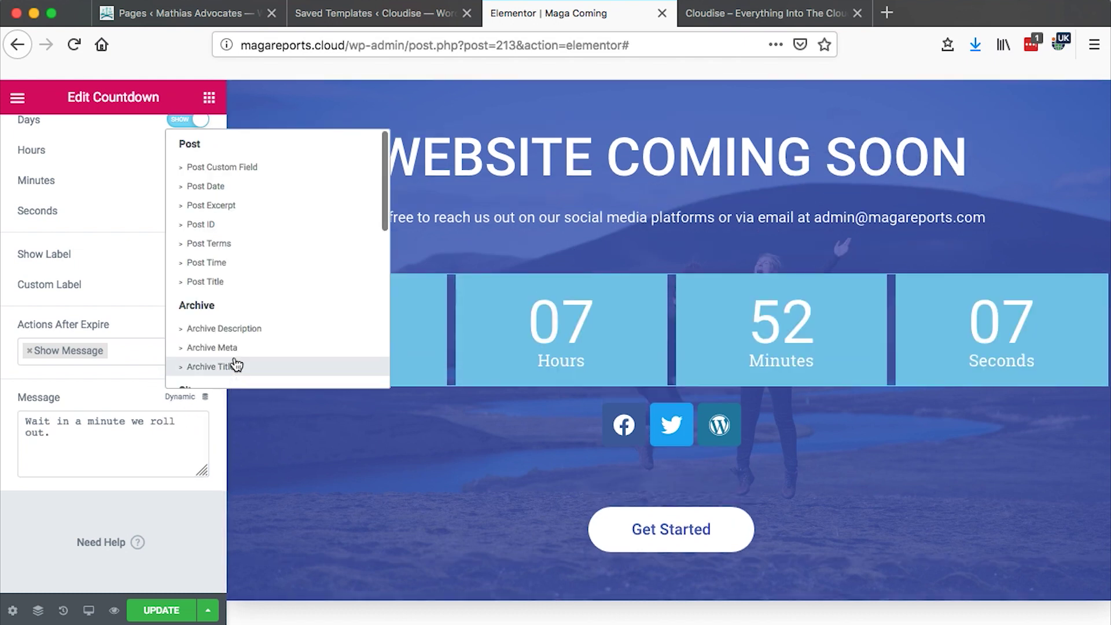
{"action": "scroll", "coordinate": [235, 312], "scroll_direction": "down", "scroll_amount": 3}
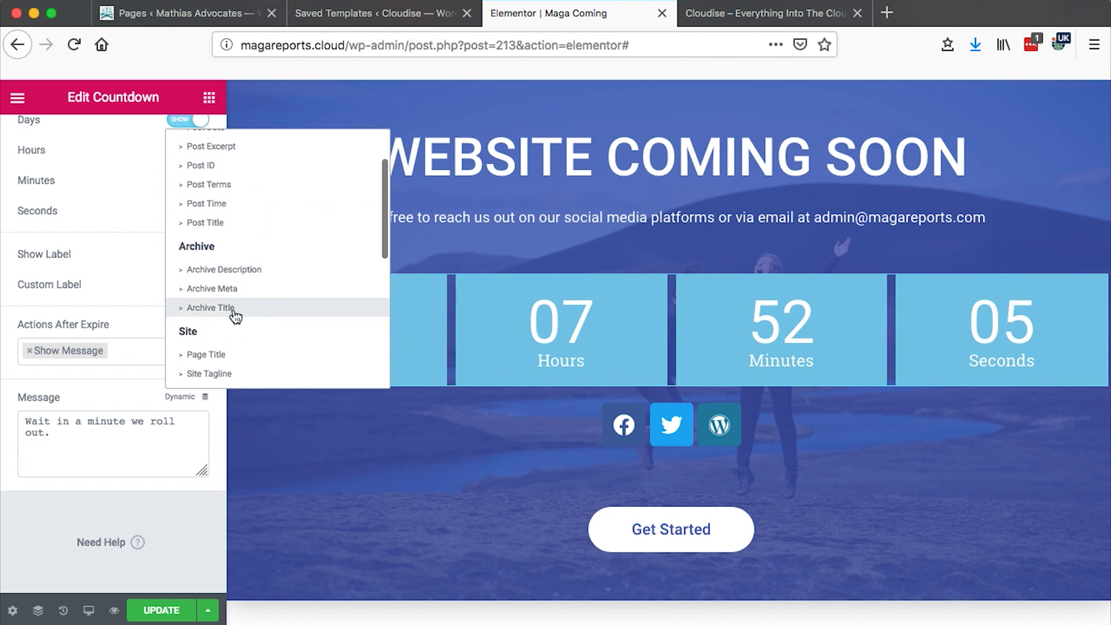
{"action": "scroll", "coordinate": [235, 310], "scroll_direction": "up", "scroll_amount": 3}
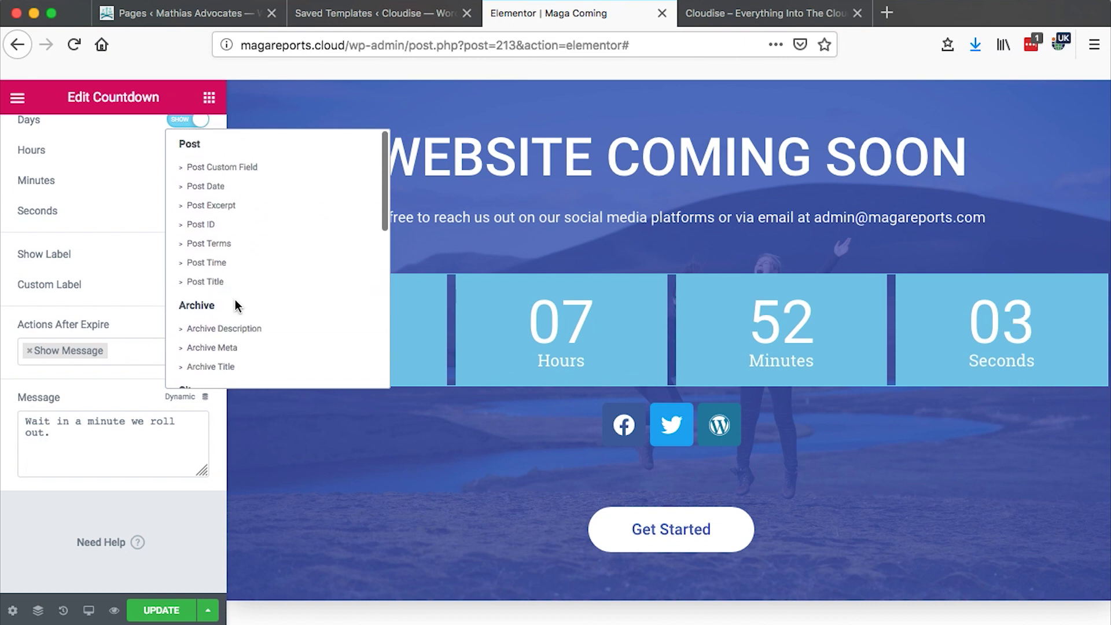
{"action": "scroll", "coordinate": [235, 299], "scroll_direction": "down", "scroll_amount": 5}
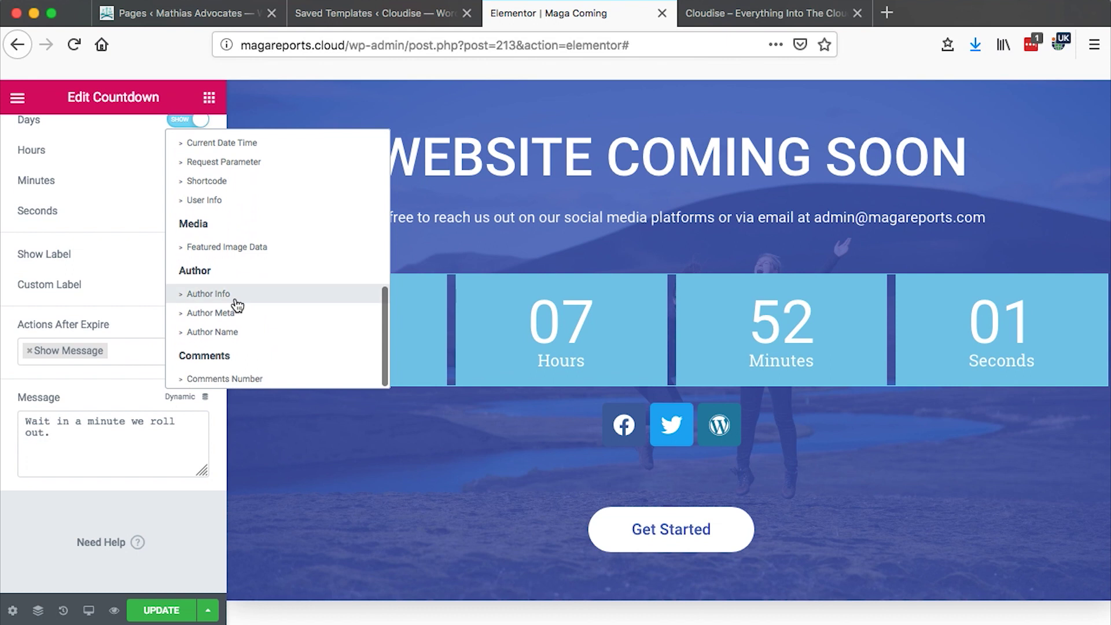
{"action": "left_click", "coordinate": [187, 428]}
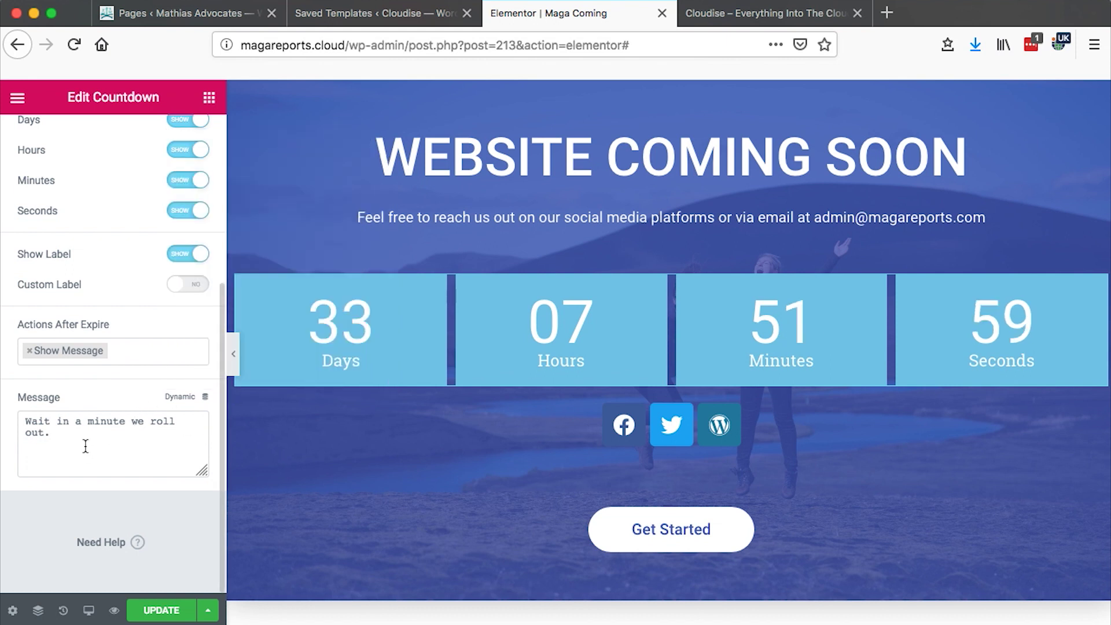
{"action": "left_click", "coordinate": [29, 350]}
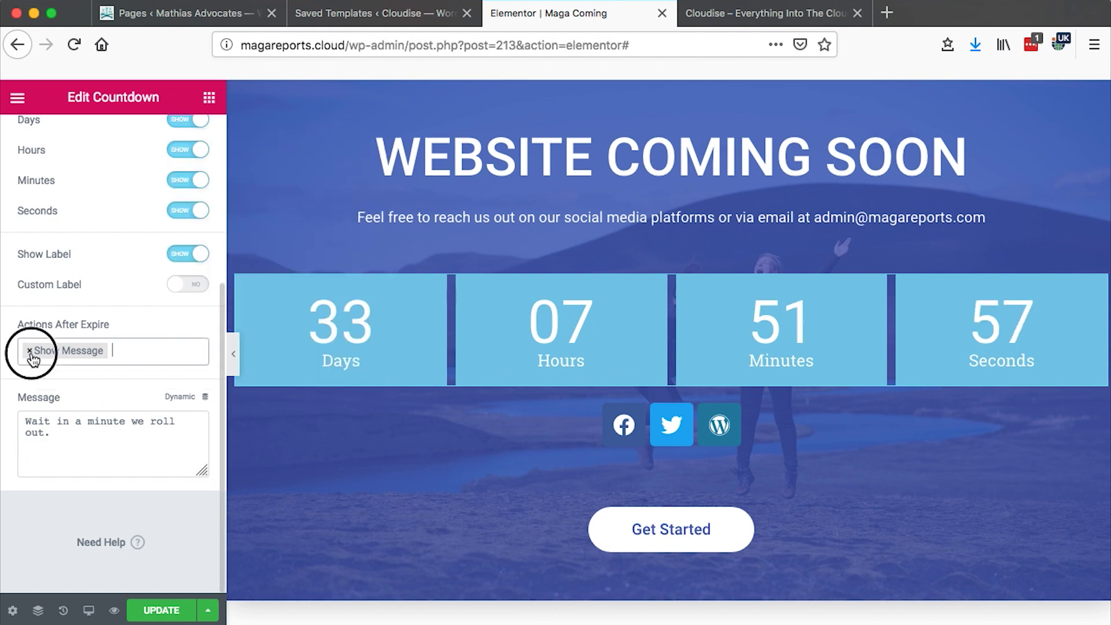
{"action": "left_click", "coordinate": [75, 490]}
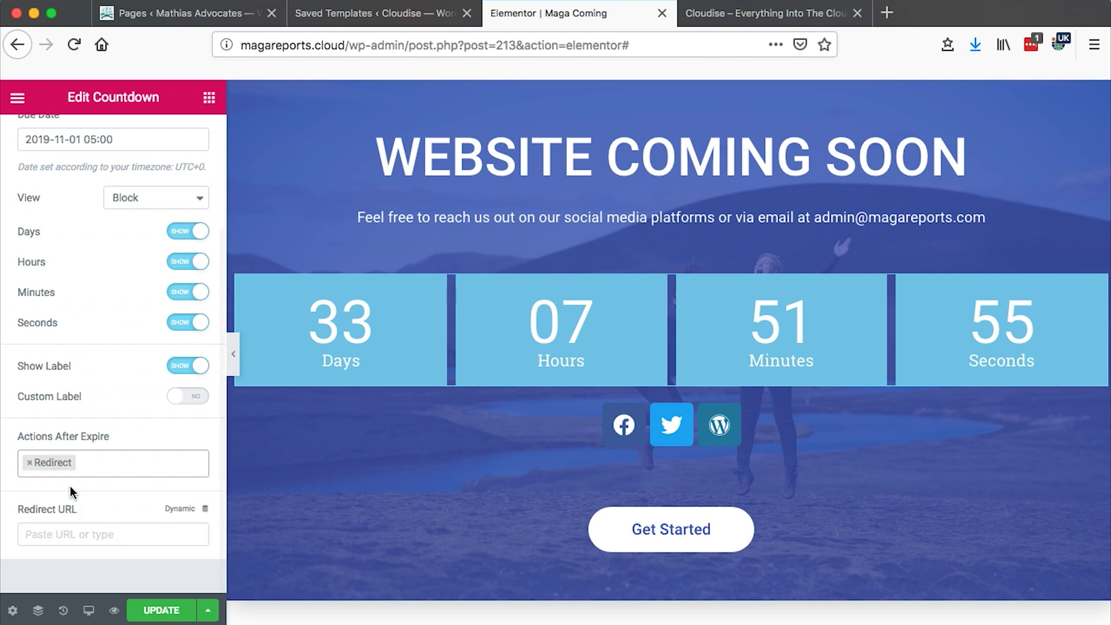
{"action": "scroll", "coordinate": [108, 501], "scroll_direction": "down", "scroll_amount": 2}
{"action": "left_click", "coordinate": [102, 483]}
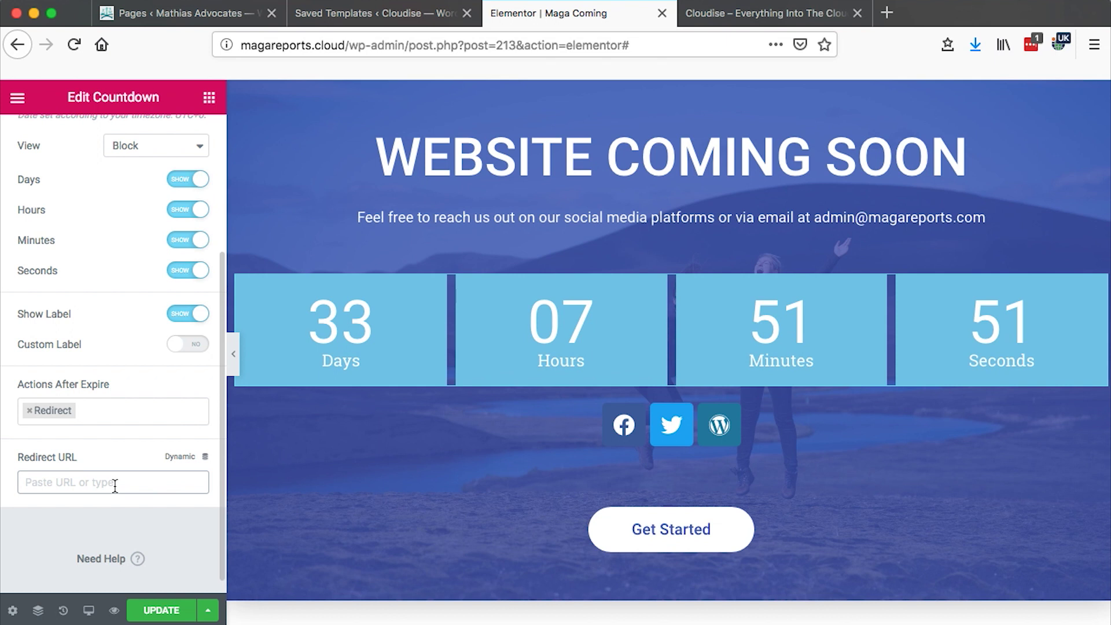
{"action": "type", "text": "home"}
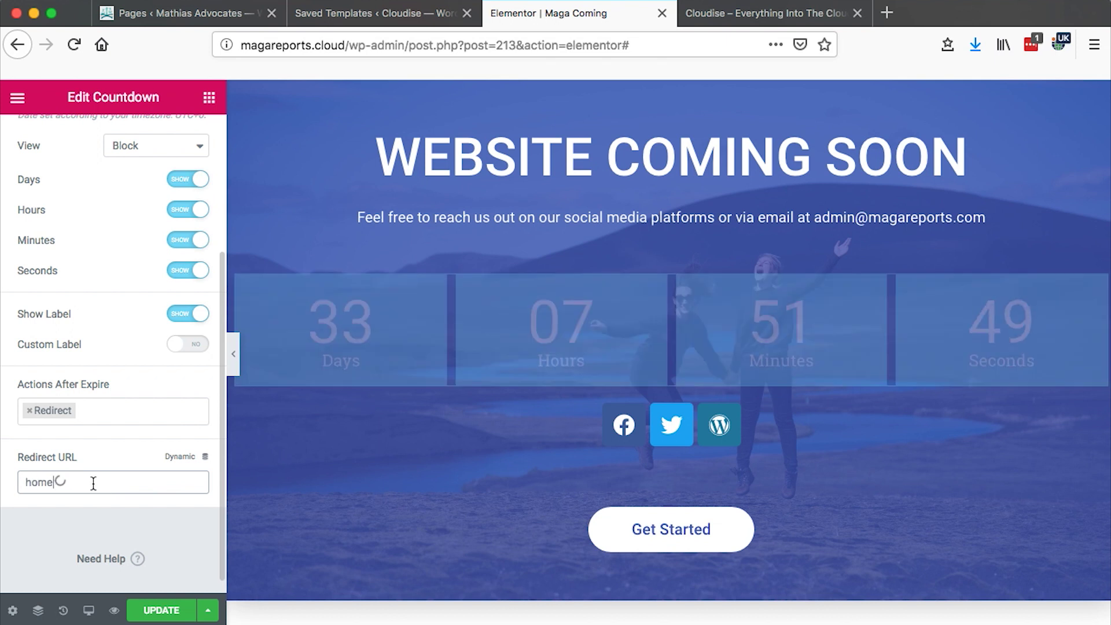
{"action": "left_click", "coordinate": [89, 515]}
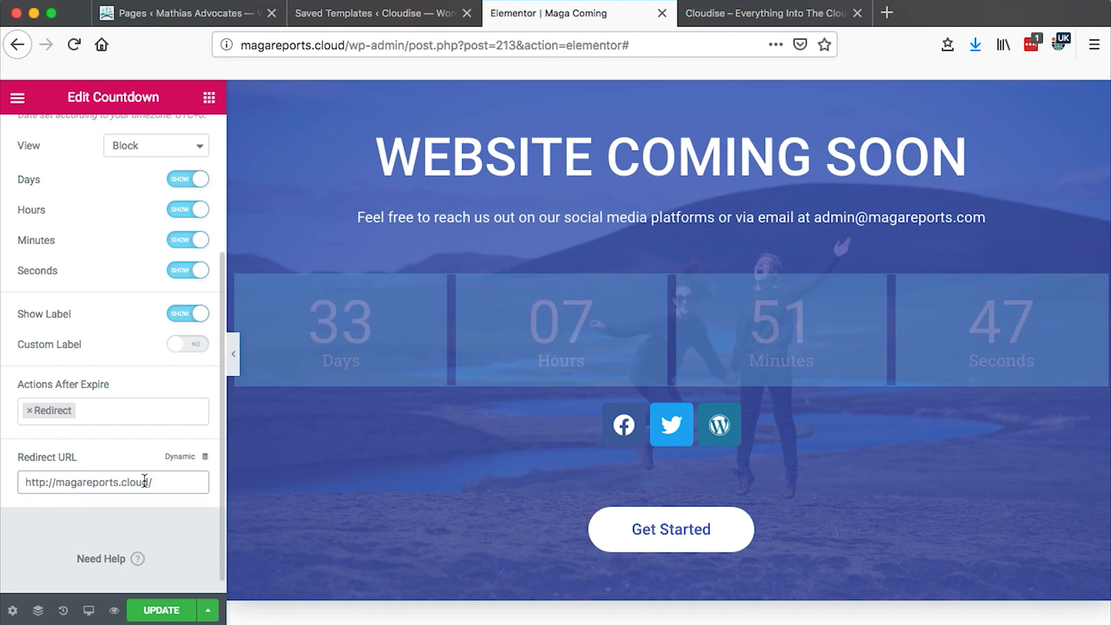
{"action": "left_click", "coordinate": [739, 20]}
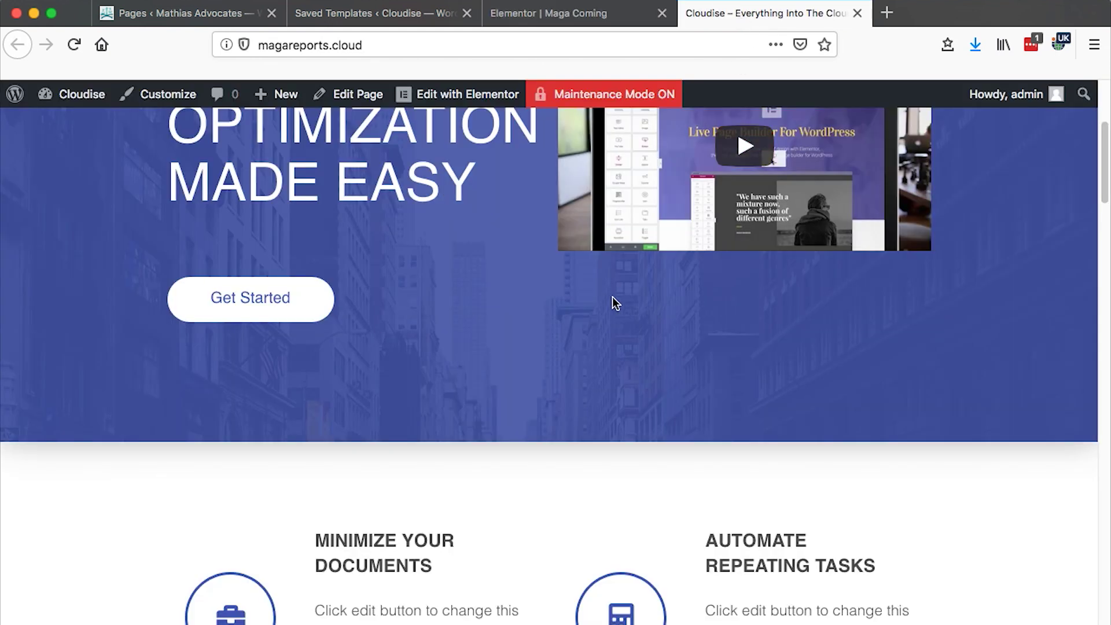
{"action": "scroll", "coordinate": [622, 304], "scroll_direction": "up", "scroll_amount": 3}
{"action": "scroll", "coordinate": [640, 289], "scroll_direction": "down", "scroll_amount": 15}
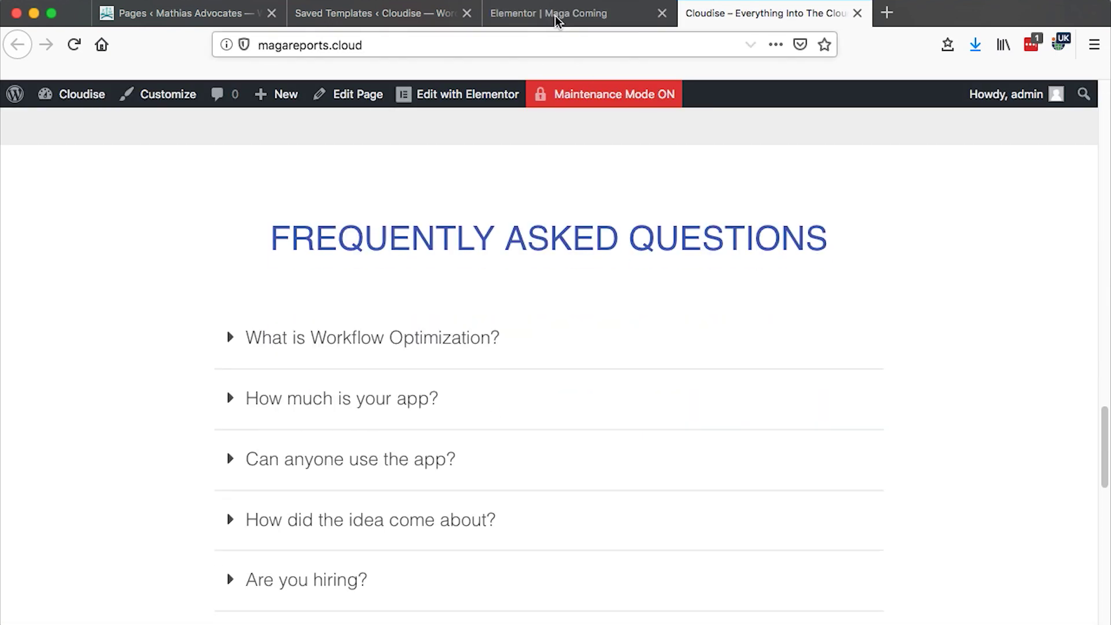
{"action": "left_click", "coordinate": [550, 15]}
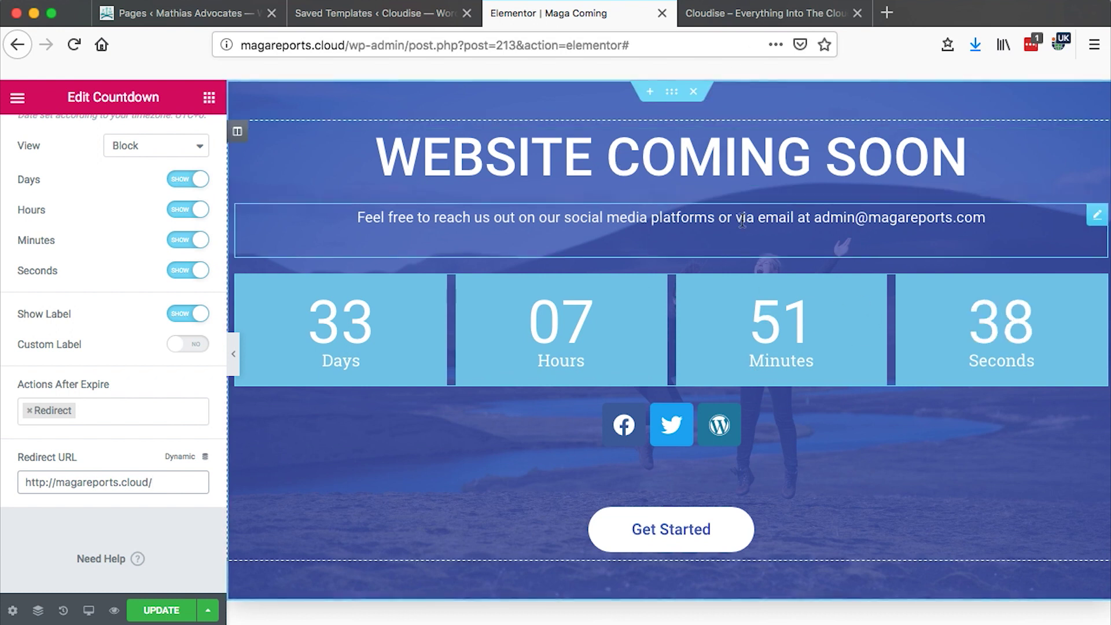
{"action": "left_click", "coordinate": [747, 18]}
{"action": "scroll", "coordinate": [596, 296], "scroll_direction": "up", "scroll_amount": 5}
{"action": "scroll", "coordinate": [596, 289], "scroll_direction": "up", "scroll_amount": 7}
{"action": "scroll", "coordinate": [595, 283], "scroll_direction": "down", "scroll_amount": 12}
{"action": "scroll", "coordinate": [596, 272], "scroll_direction": "up", "scroll_amount": 6}
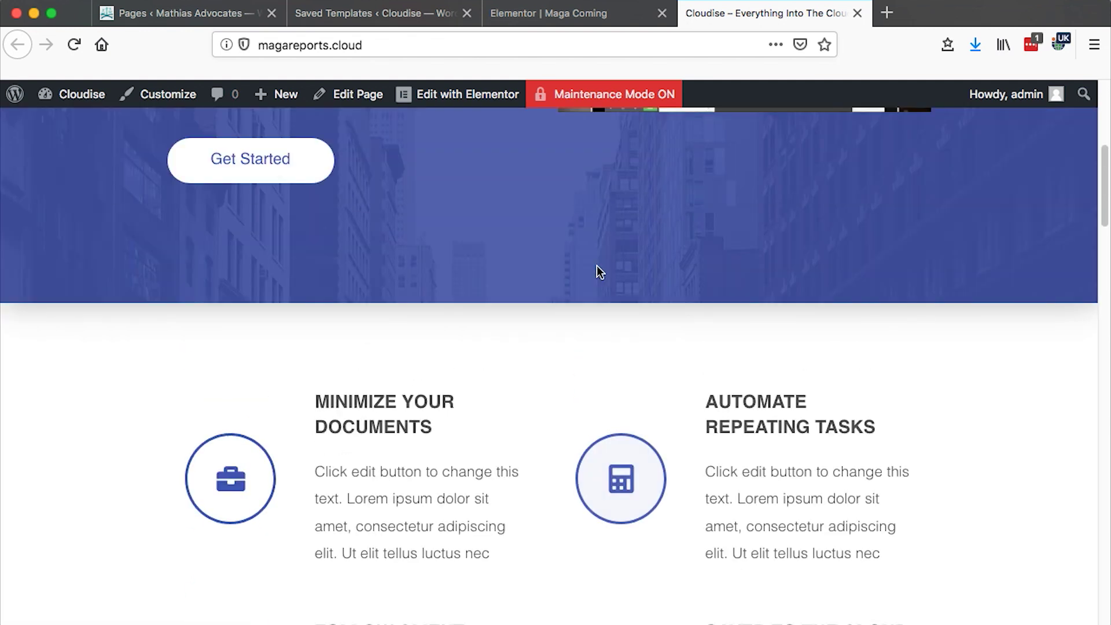
{"action": "scroll", "coordinate": [596, 272], "scroll_direction": "down", "scroll_amount": 15}
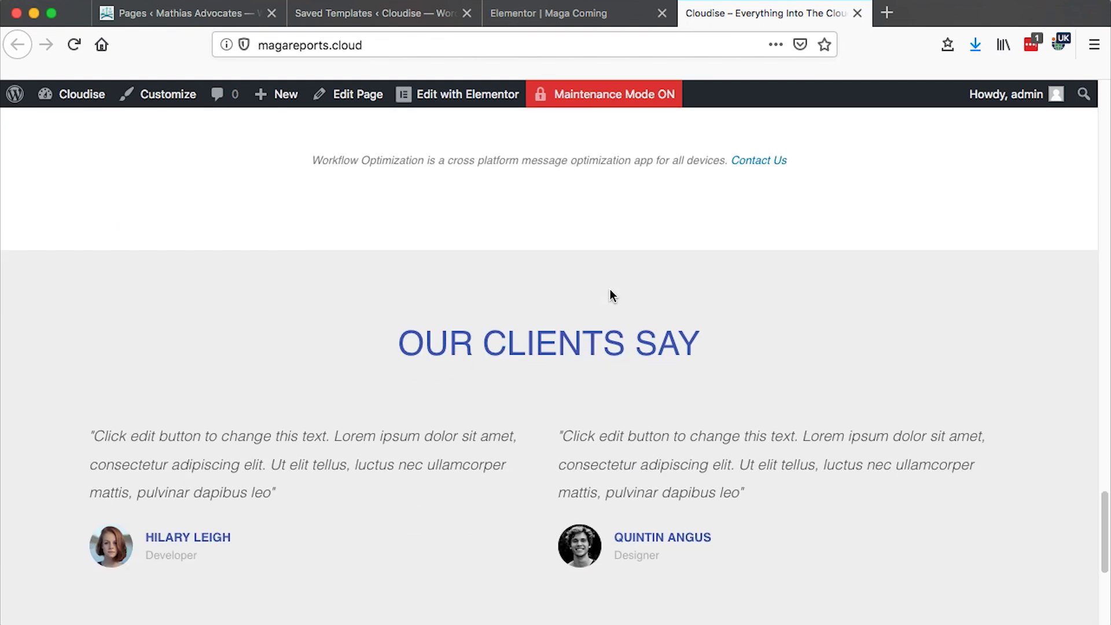
{"action": "scroll", "coordinate": [610, 292], "scroll_direction": "down", "scroll_amount": 3}
{"action": "left_click", "coordinate": [435, 22]}
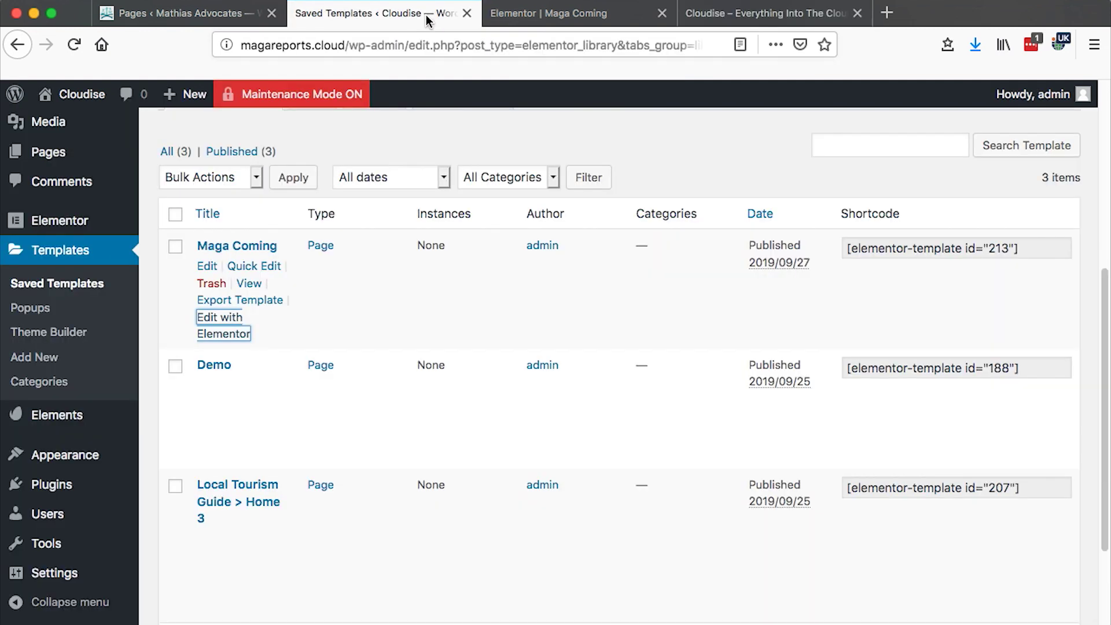
{"action": "left_click", "coordinate": [532, 17]}
{"action": "left_click", "coordinate": [157, 484]}
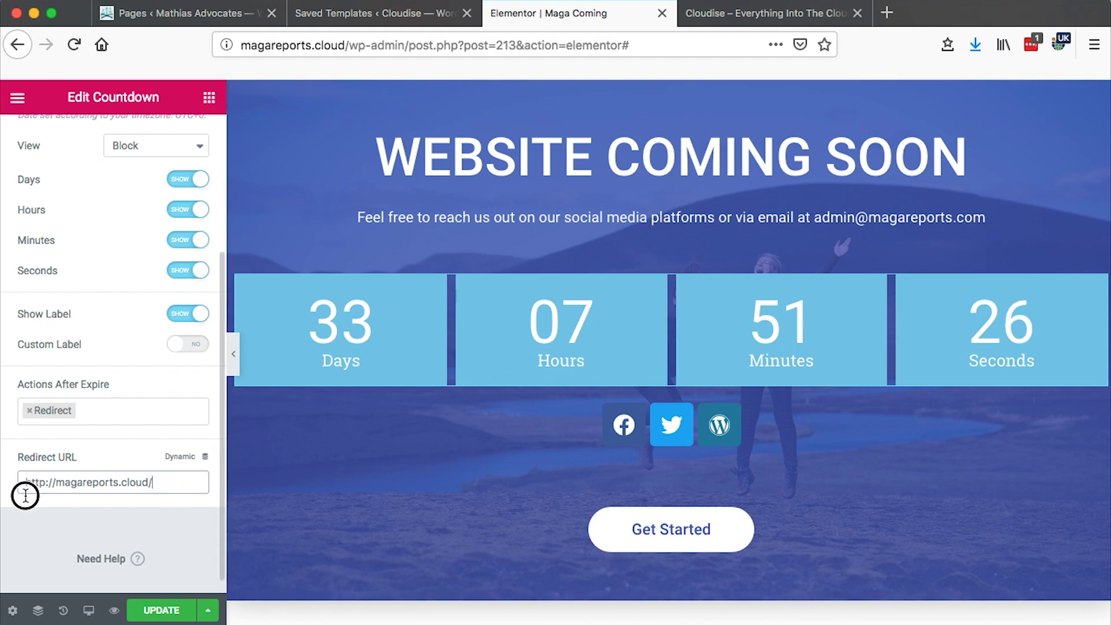
{"action": "left_click_drag", "start_coordinate": [167, 486], "coordinate": [18, 482]}
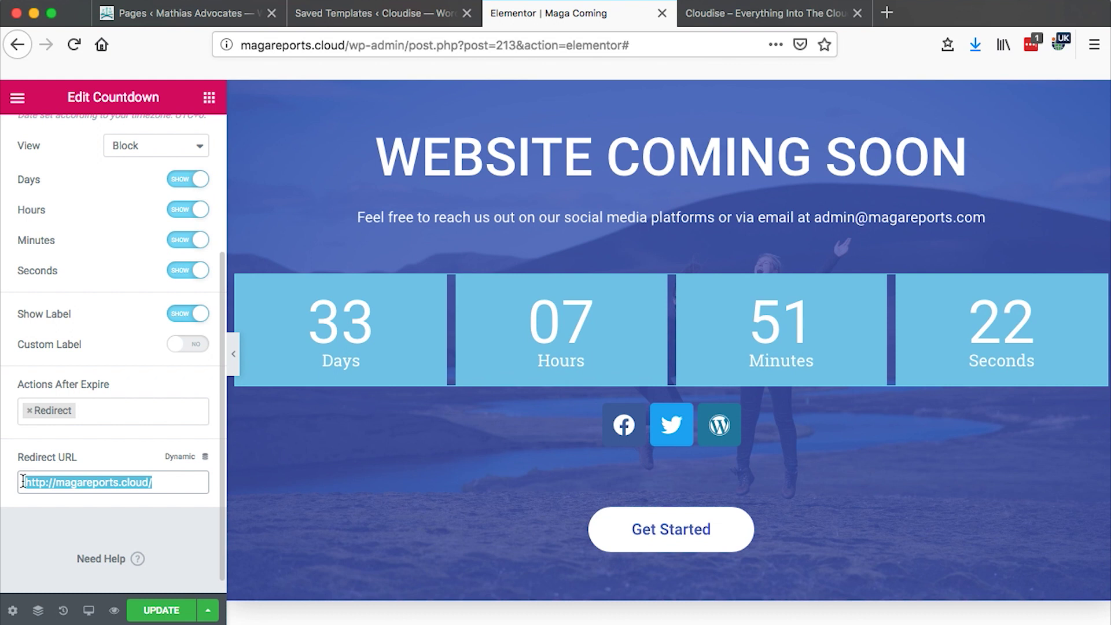
{"action": "key", "text": "BackSpace"}
{"action": "type", "text": "home"}
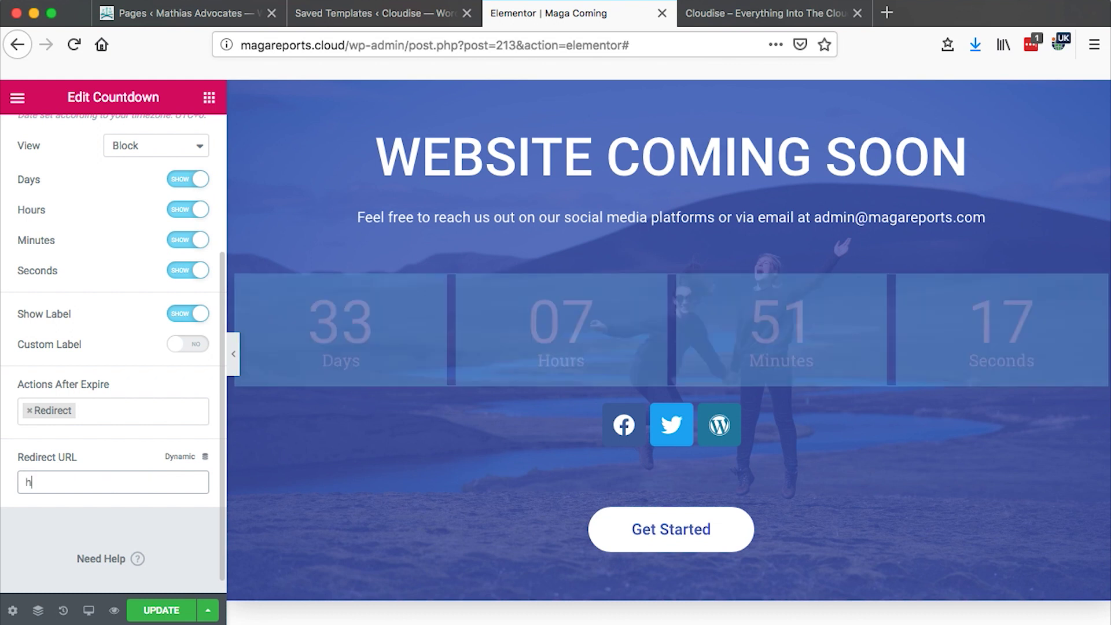
{"action": "left_click", "coordinate": [116, 510]}
{"action": "scroll", "coordinate": [130, 431], "scroll_direction": "up", "scroll_amount": 3}
{"action": "scroll", "coordinate": [121, 438], "scroll_direction": "up", "scroll_amount": 2}
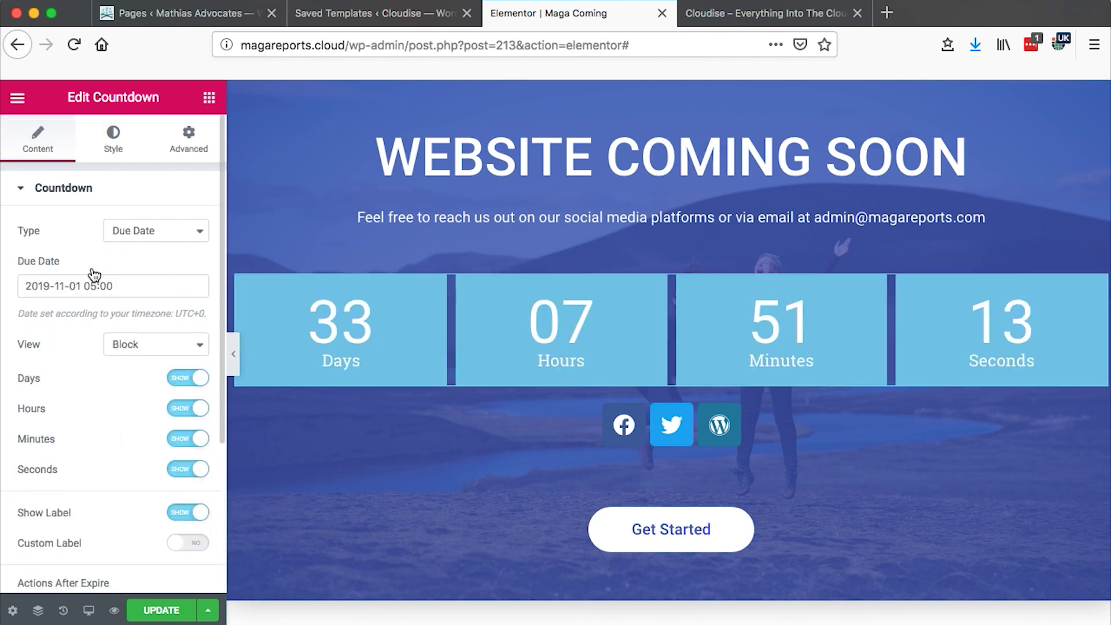
- Narrow the countdown boxes to 75% container width and give them a pink background
{"action": "left_click", "coordinate": [114, 134]}
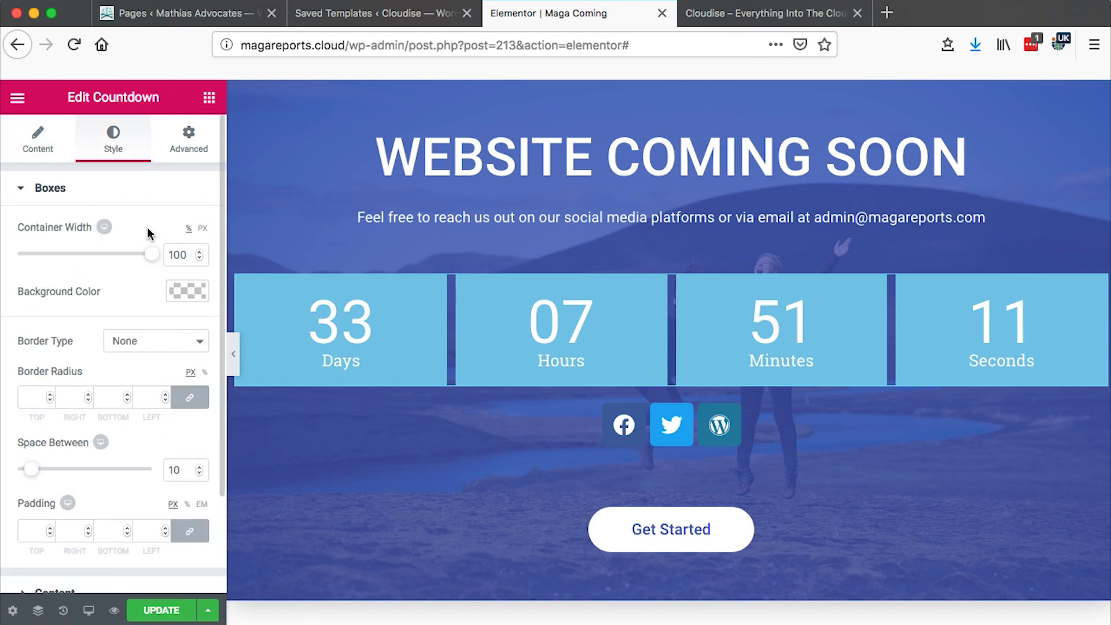
{"action": "left_click_drag", "start_coordinate": [149, 255], "coordinate": [116, 273]}
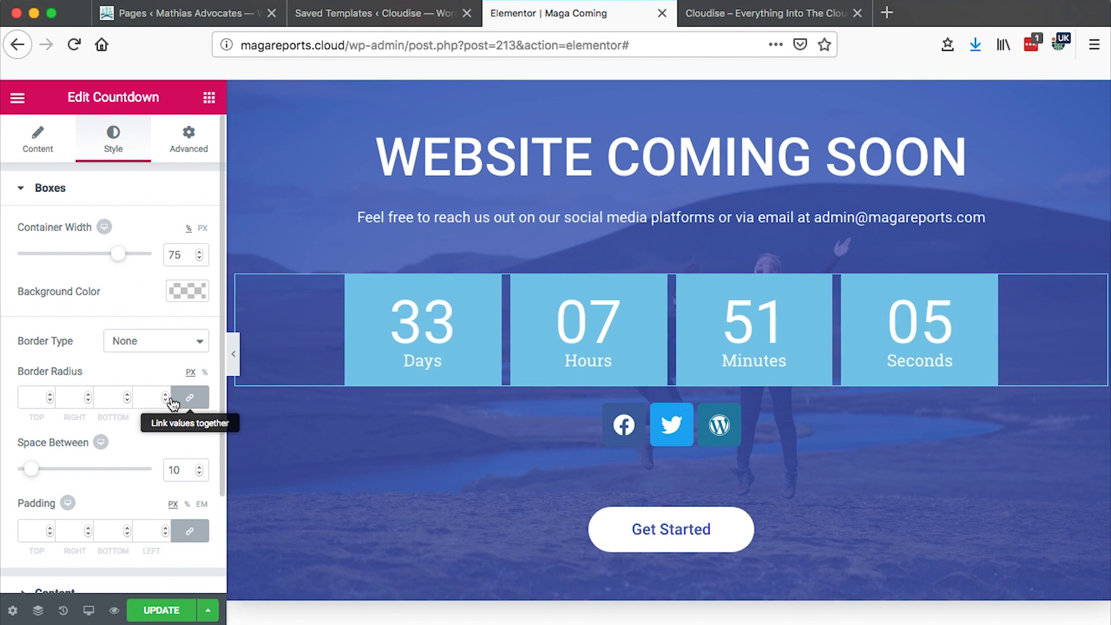
{"action": "left_click", "coordinate": [192, 291]}
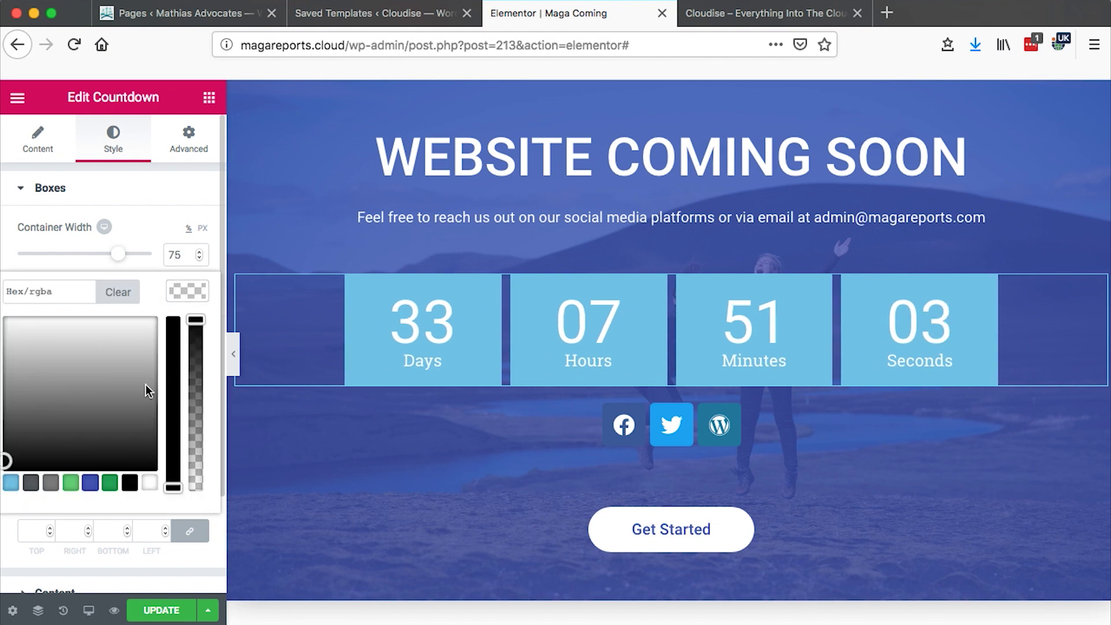
{"action": "left_click", "coordinate": [57, 371]}
{"action": "left_click_drag", "start_coordinate": [57, 371], "coordinate": [141, 319]}
{"action": "mouse_move", "coordinate": [168, 377]}
{"action": "left_mouse_down"}
{"action": "mouse_move", "coordinate": [179, 318]}
{"action": "mouse_move", "coordinate": [176, 389]}
{"action": "mouse_move", "coordinate": [174, 363]}
{"action": "left_mouse_up"}
{"action": "left_click", "coordinate": [183, 295]}
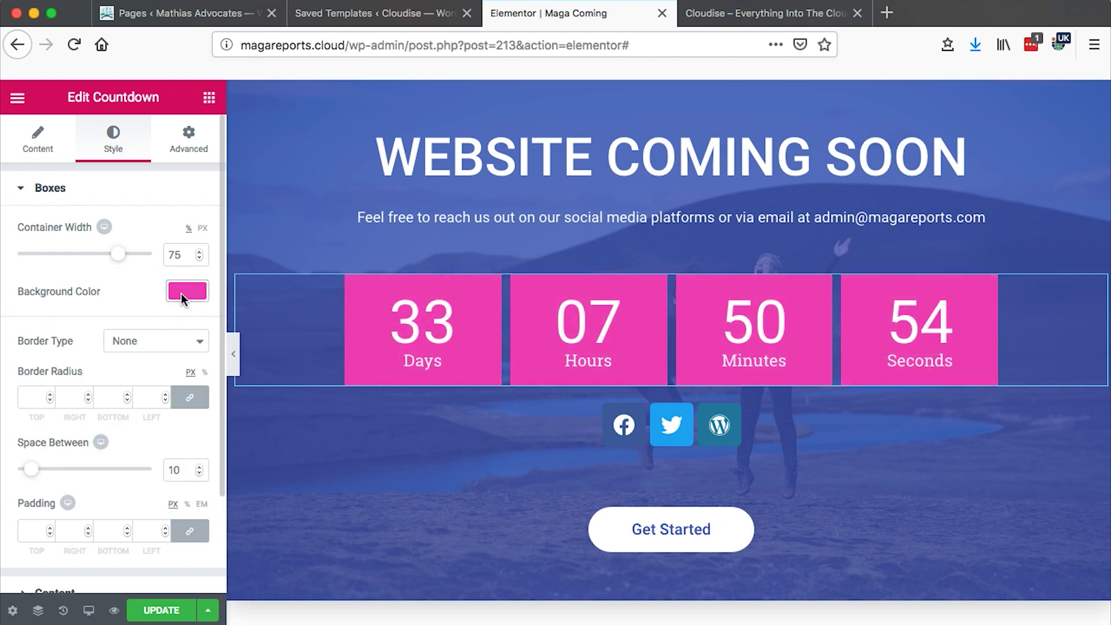
- Keep the box border type at None and set Space Between to 2 px, leaving padding unchanged
{"action": "left_click", "coordinate": [154, 353]}
{"action": "left_click", "coordinate": [57, 335]}
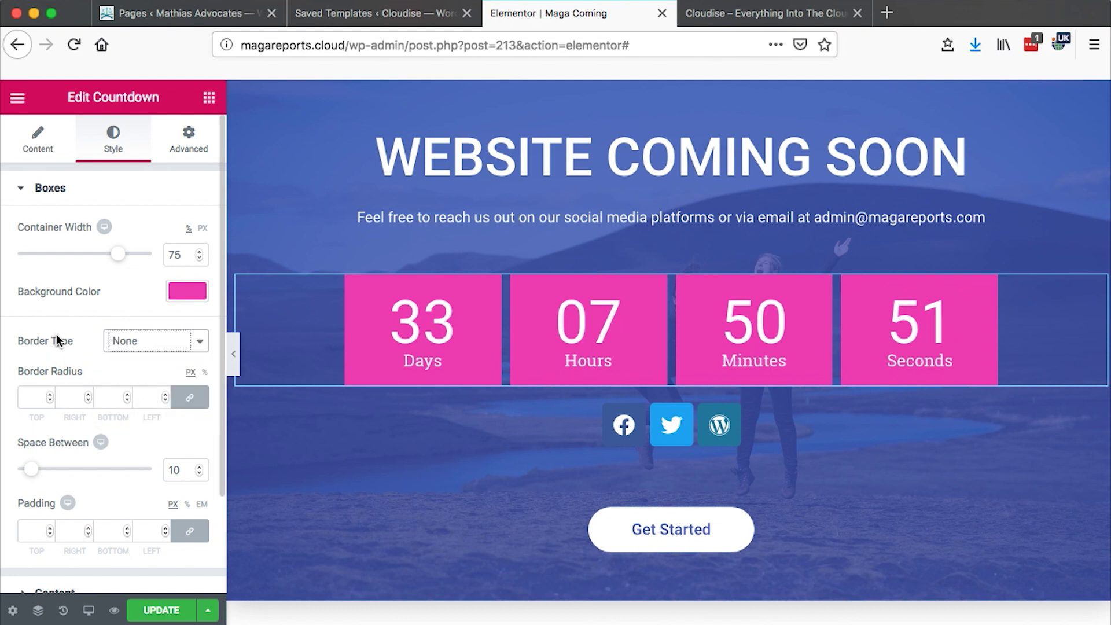
{"action": "scroll", "coordinate": [142, 508], "scroll_direction": "down", "scroll_amount": 1}
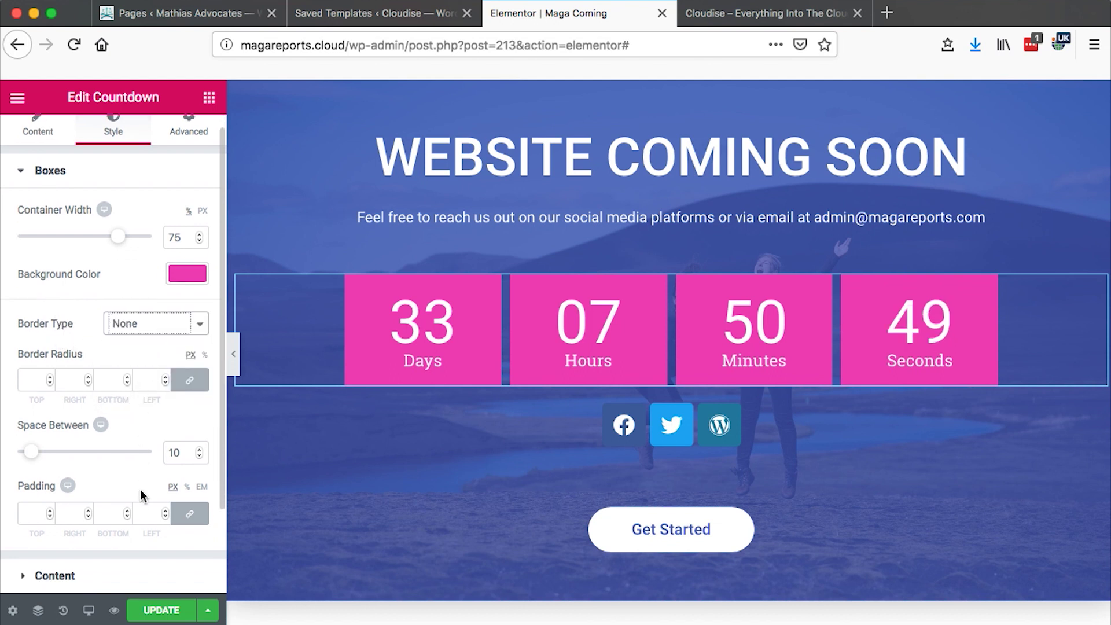
{"action": "mouse_move", "coordinate": [33, 446]}
{"action": "left_mouse_down"}
{"action": "mouse_move", "coordinate": [164, 442]}
{"action": "mouse_move", "coordinate": [5, 446]}
{"action": "mouse_move", "coordinate": [174, 447]}
{"action": "mouse_move", "coordinate": [22, 446]}
{"action": "left_mouse_up"}
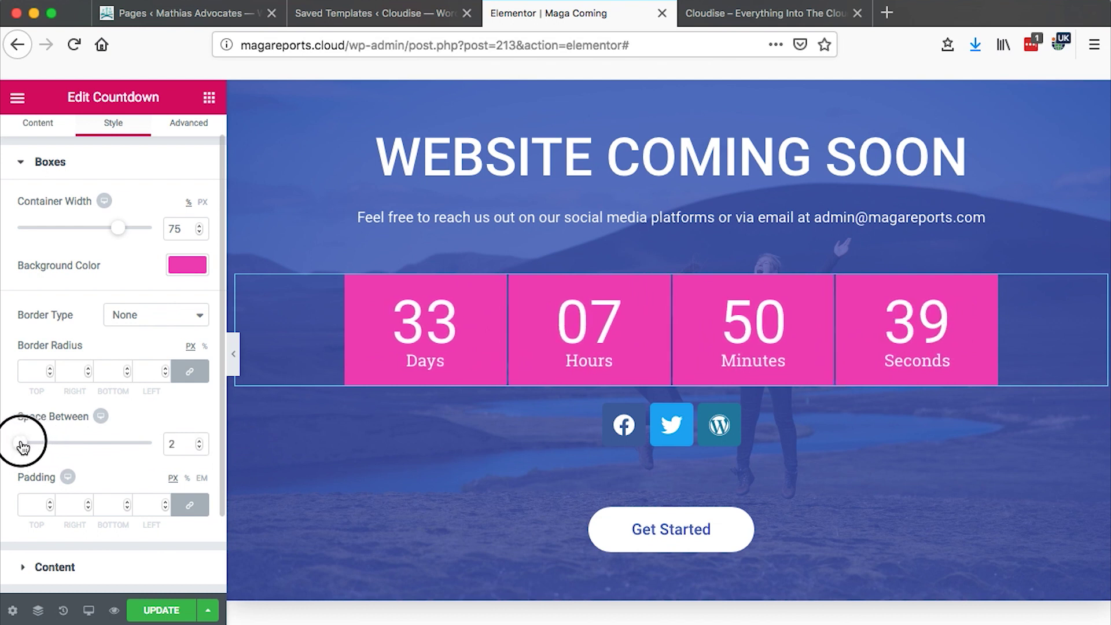
{"action": "scroll", "coordinate": [87, 492], "scroll_direction": "down", "scroll_amount": 3}
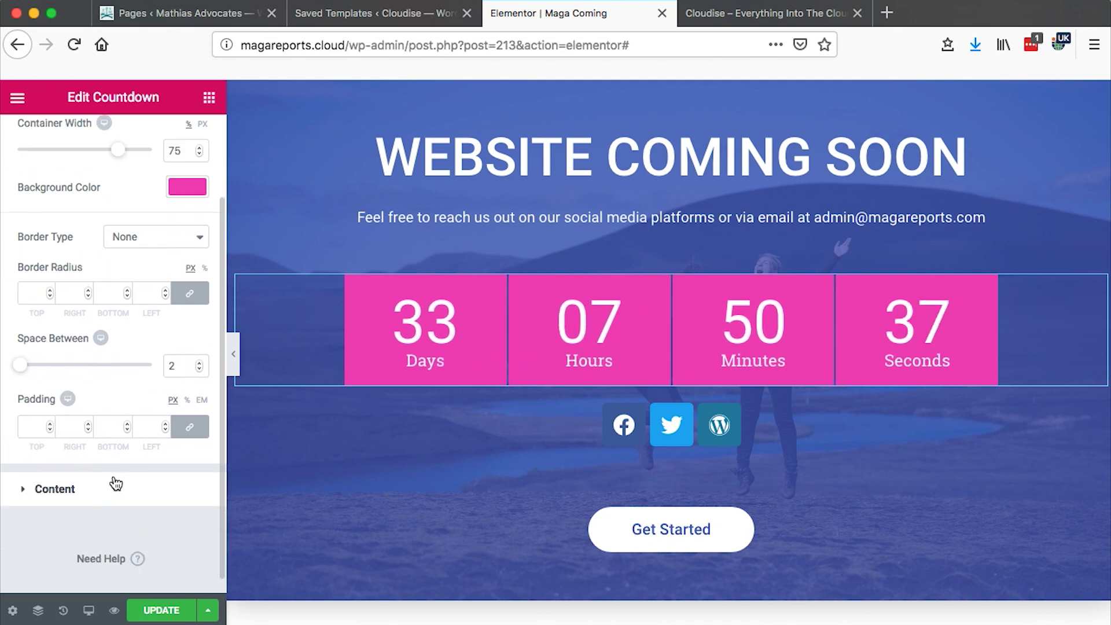
{"action": "left_click", "coordinate": [33, 429]}
{"action": "type", "text": "100"}
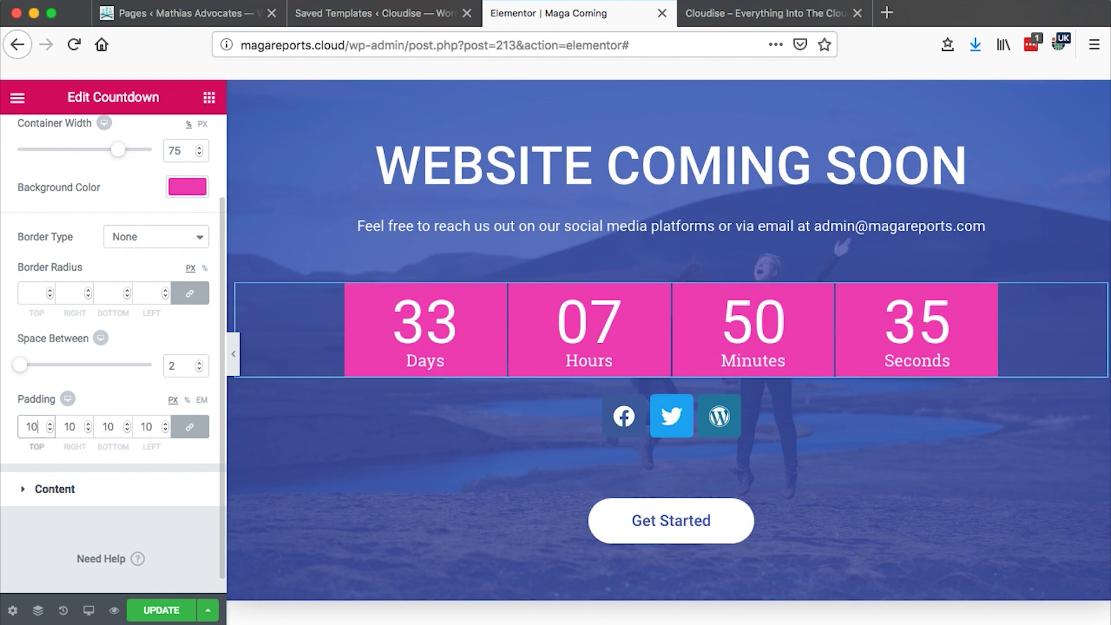
{"action": "key", "text": "BackSpace"}
{"action": "key", "text": "BackSpace"}
{"action": "key", "text": "BackSpace"}
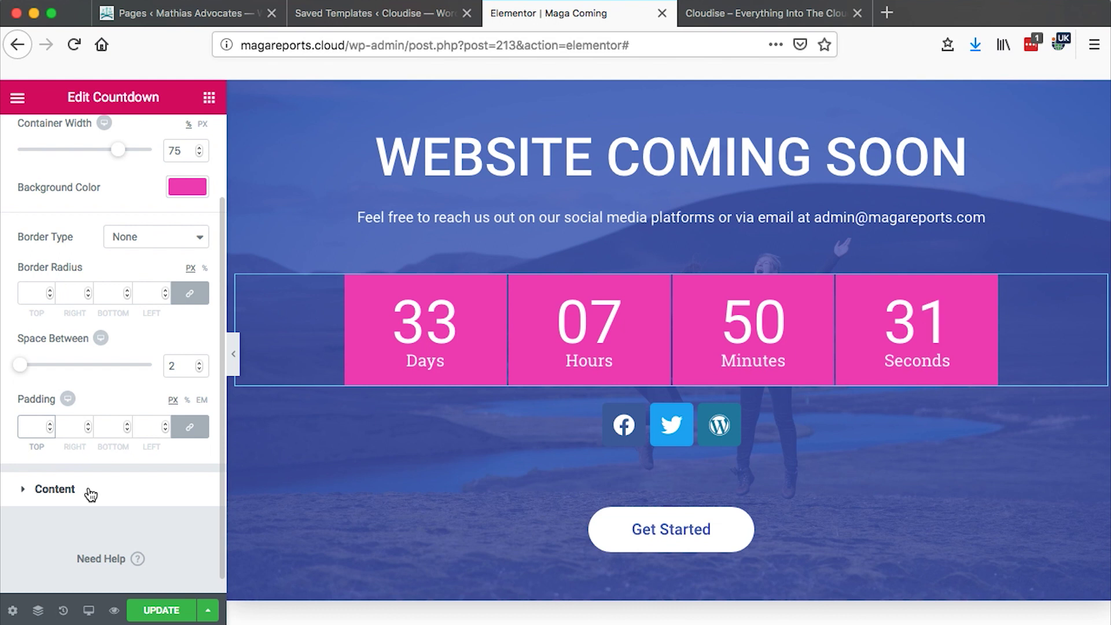
{"action": "left_click", "coordinate": [115, 502]}
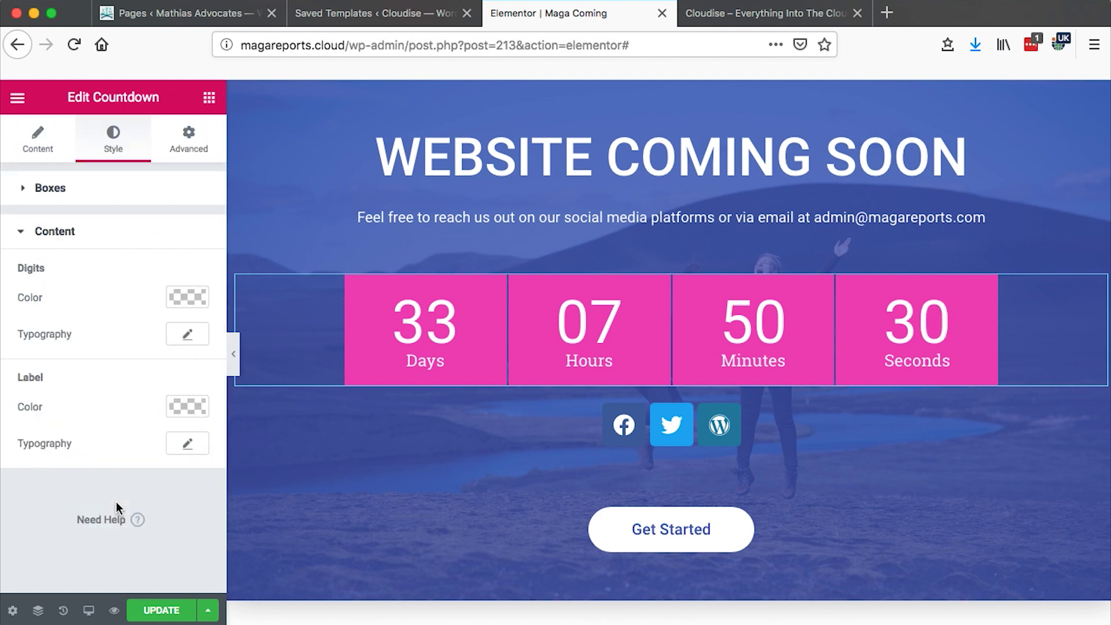
- Make the countdown digits white (#ffffff) and keep the Default digits font family
{"action": "left_click", "coordinate": [199, 298]}
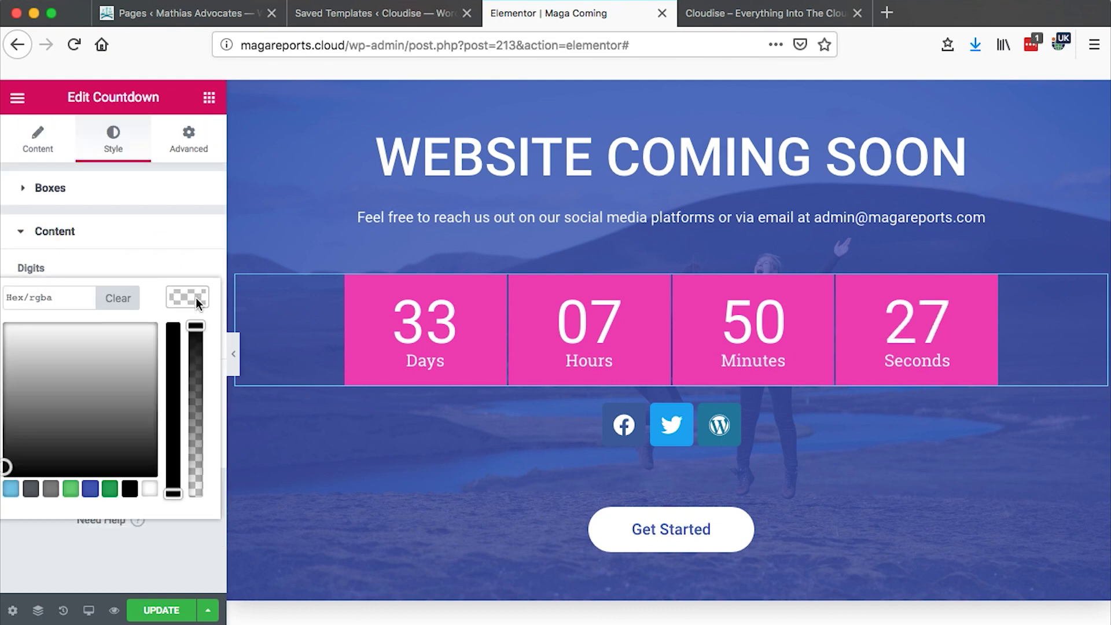
{"action": "left_click_drag", "start_coordinate": [133, 433], "coordinate": [32, 428]}
{"action": "left_click", "coordinate": [144, 491]}
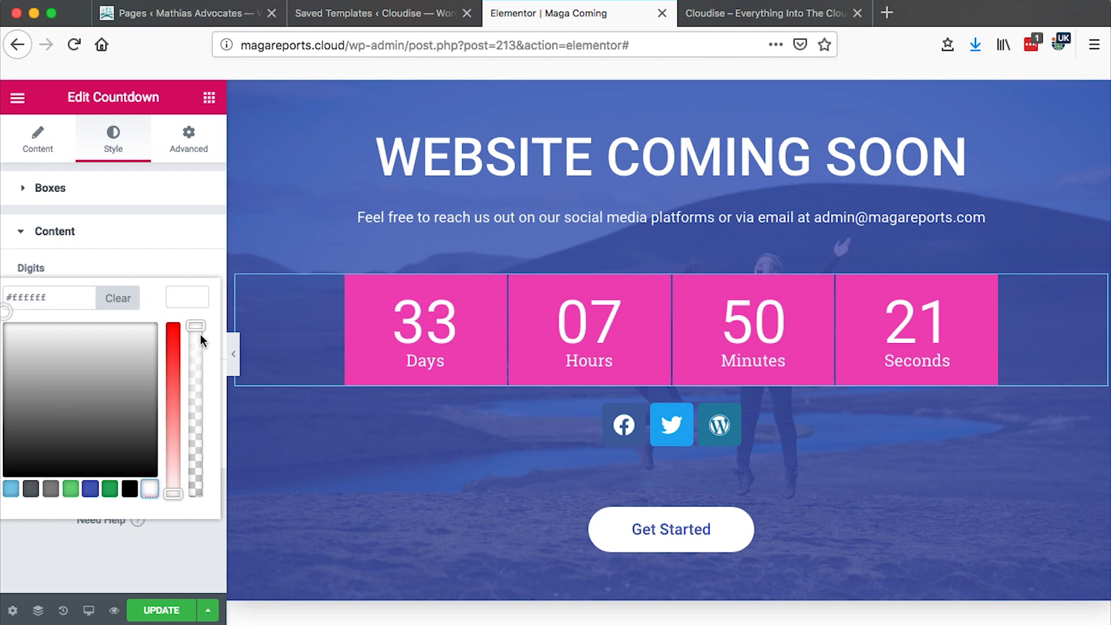
{"action": "left_click", "coordinate": [192, 306]}
{"action": "left_click", "coordinate": [186, 340]}
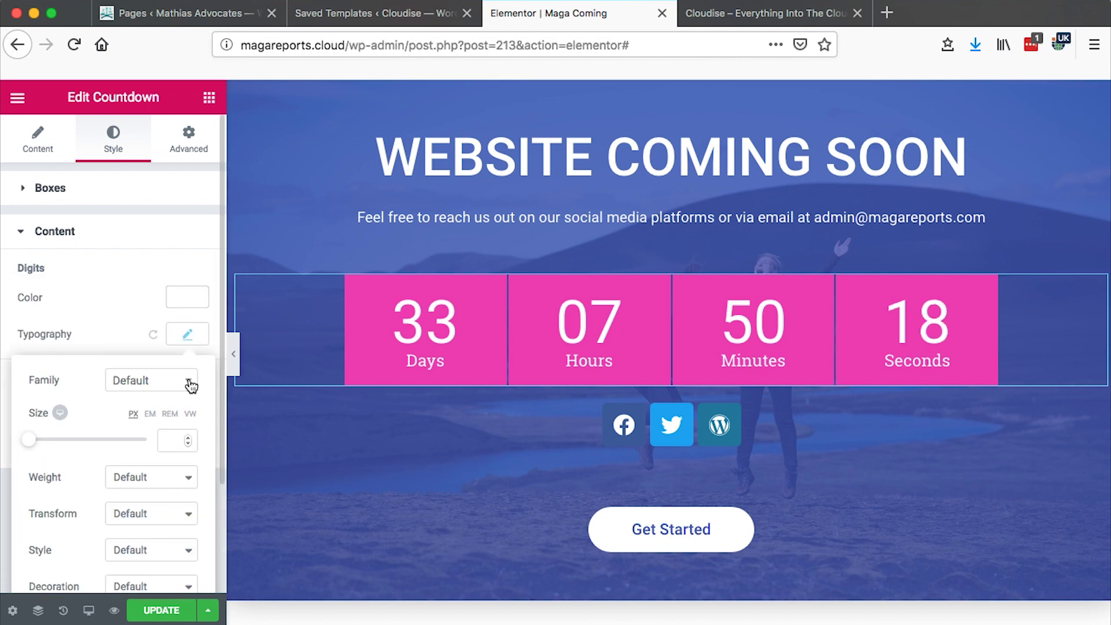
{"action": "left_click", "coordinate": [148, 380]}
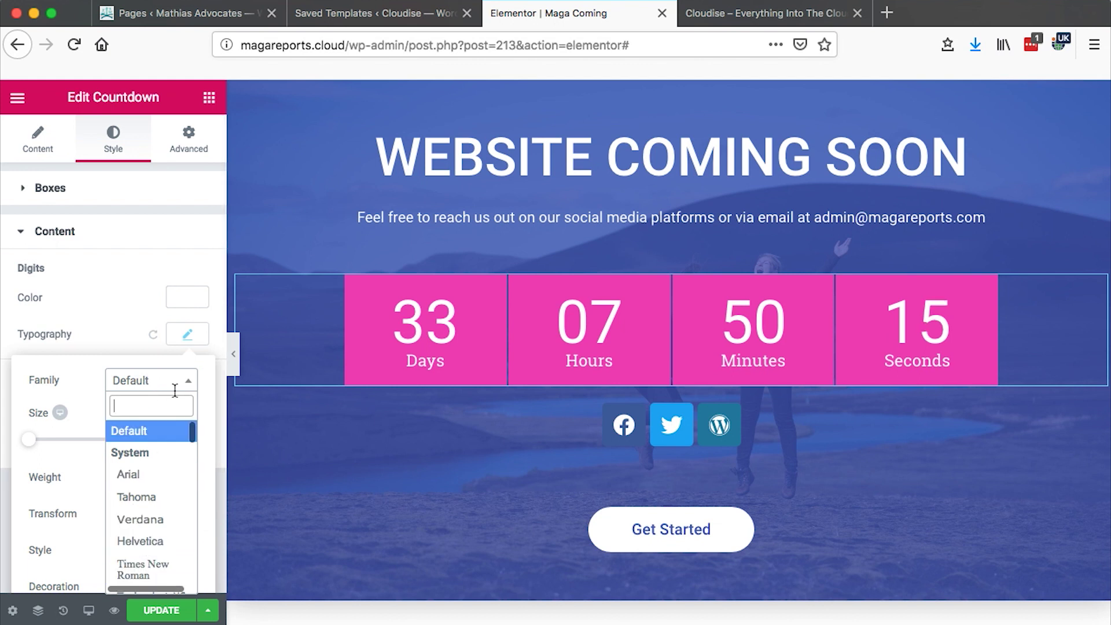
{"action": "left_click", "coordinate": [188, 343]}
{"action": "left_click", "coordinate": [188, 338]}
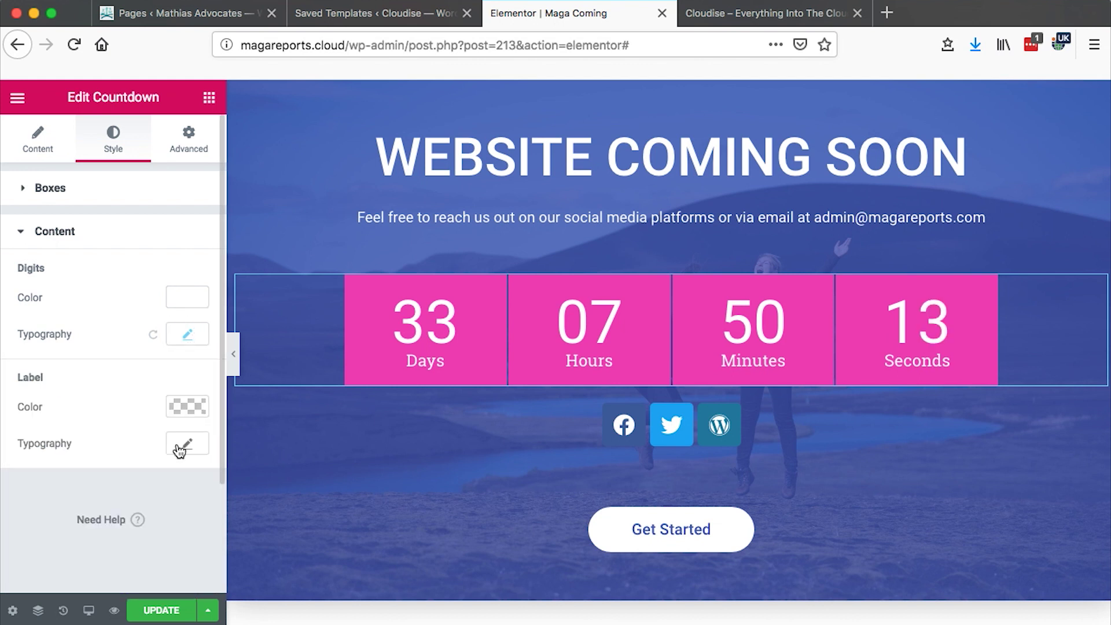
- Set the Days/Hours/Minutes/Seconds label colour to white after trying grey shades
{"action": "left_click", "coordinate": [190, 407]}
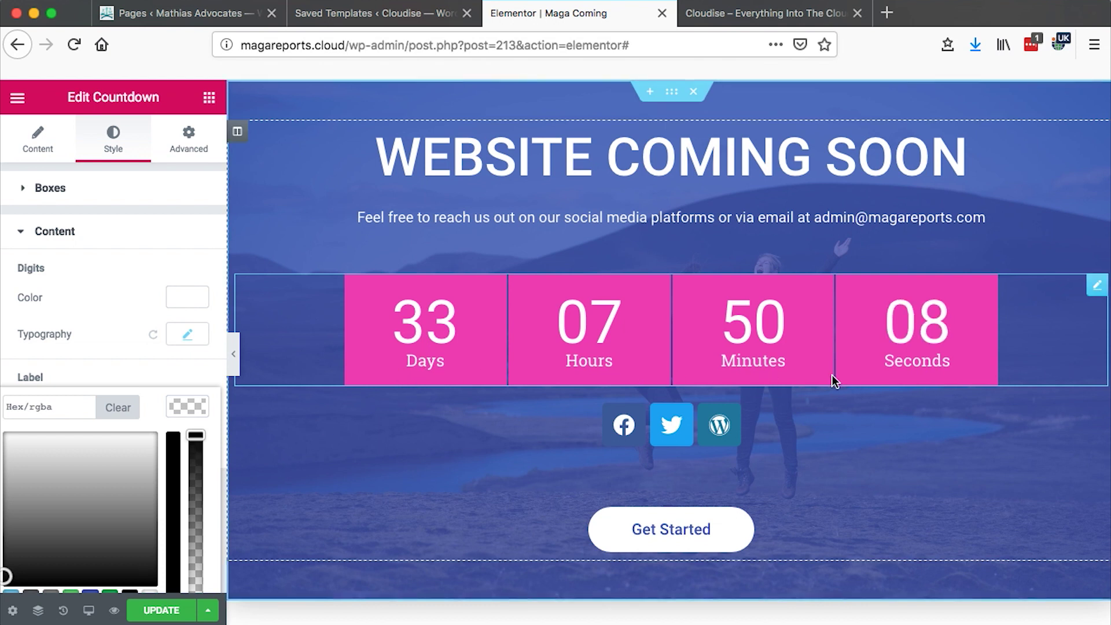
{"action": "left_click_drag", "start_coordinate": [108, 510], "coordinate": [90, 556]}
{"action": "scroll", "coordinate": [110, 532], "scroll_direction": "down", "scroll_amount": 1}
{"action": "left_click_drag", "start_coordinate": [134, 513], "coordinate": [28, 413]}
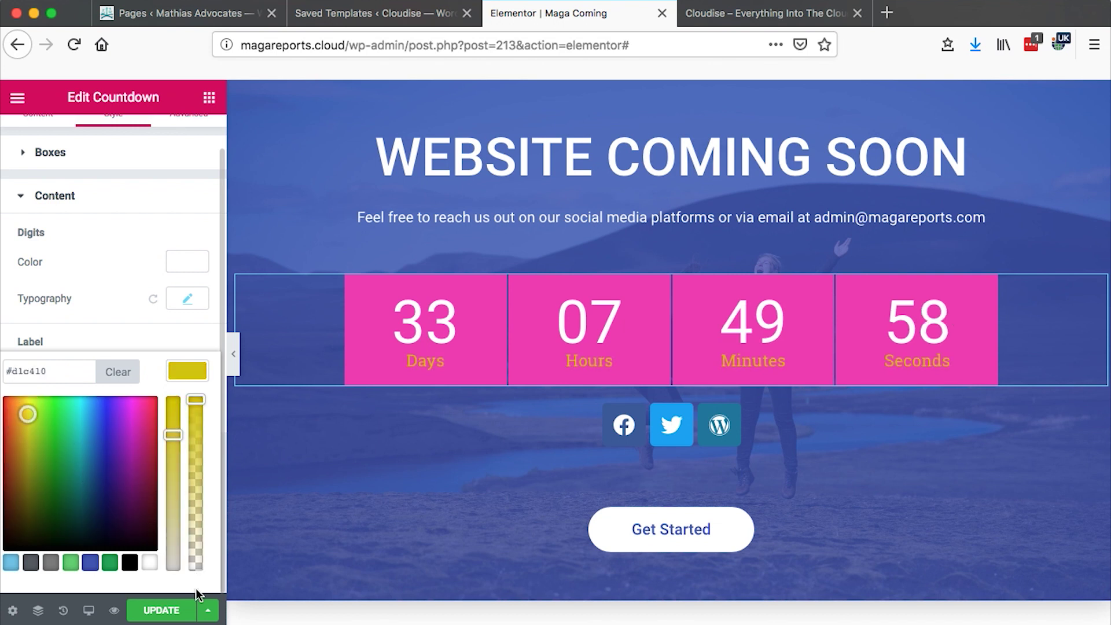
{"action": "left_click", "coordinate": [149, 563]}
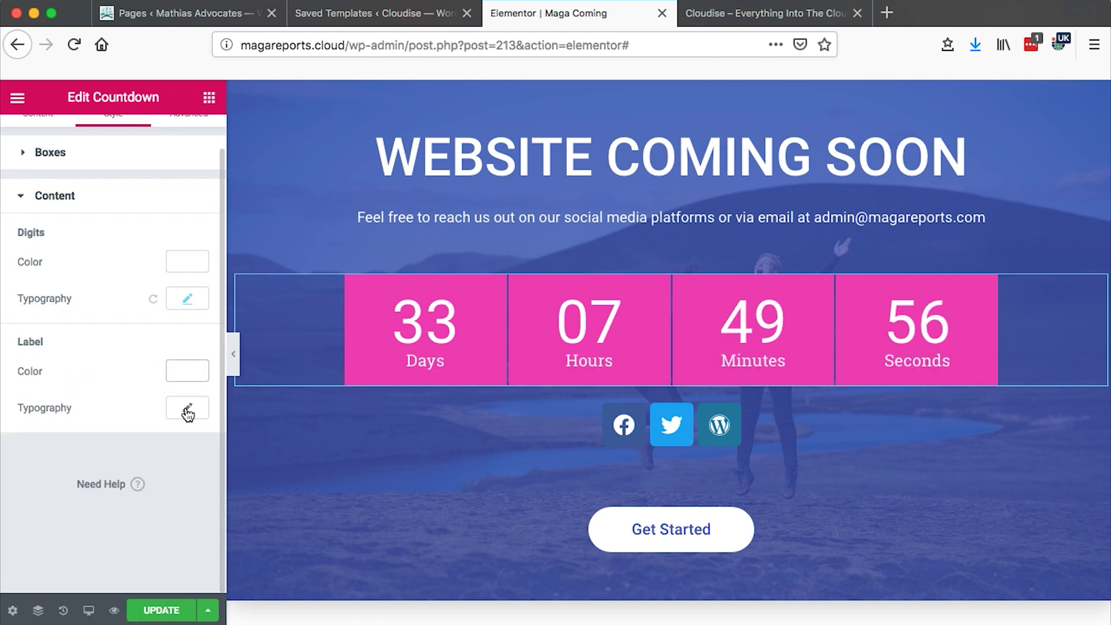
{"action": "scroll", "coordinate": [143, 438], "scroll_direction": "up", "scroll_amount": 1}
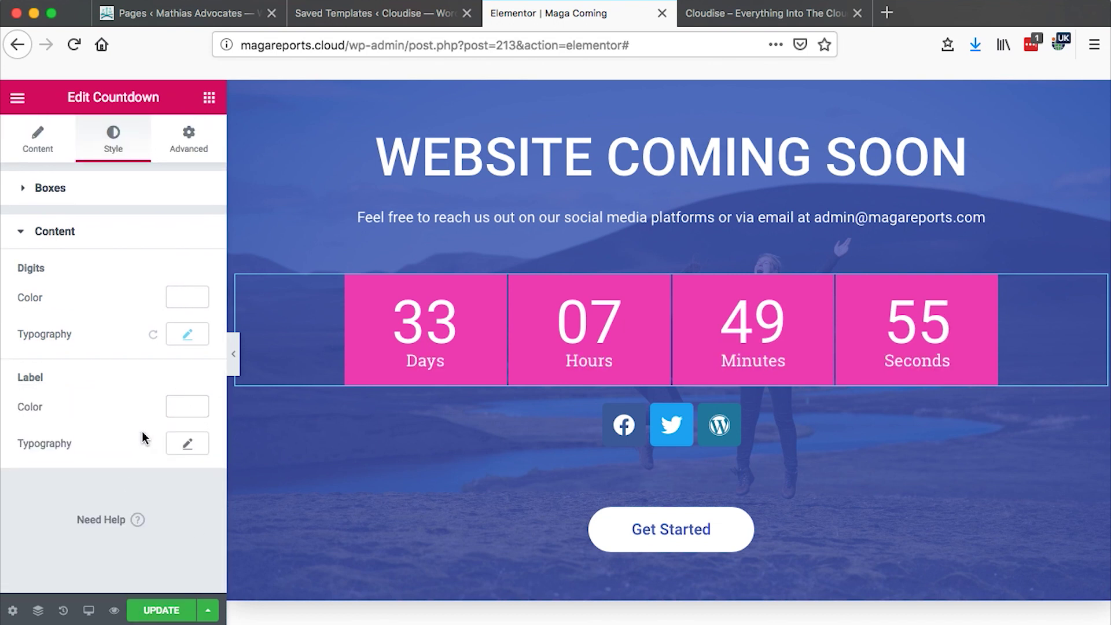
- In Motion Effects, turn Scrolling Effects off, Mouse Effects on, and set Sticky to None
{"action": "left_click", "coordinate": [189, 139]}
{"action": "scroll", "coordinate": [96, 376], "scroll_direction": "down", "scroll_amount": 1}
{"action": "scroll", "coordinate": [135, 380], "scroll_direction": "down", "scroll_amount": 1}
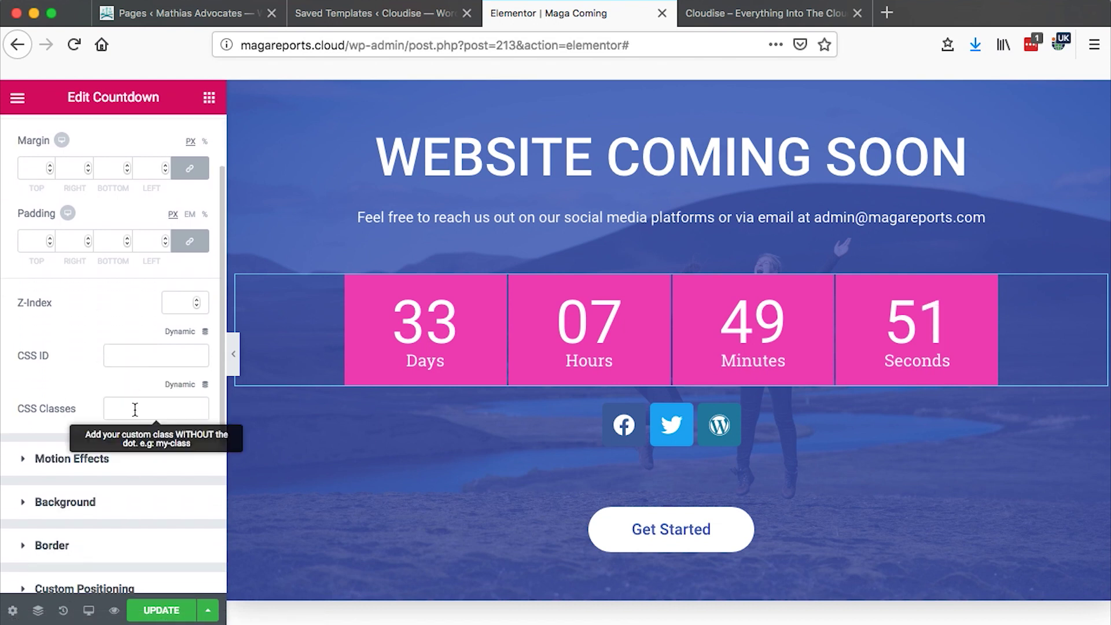
{"action": "left_click", "coordinate": [111, 461]}
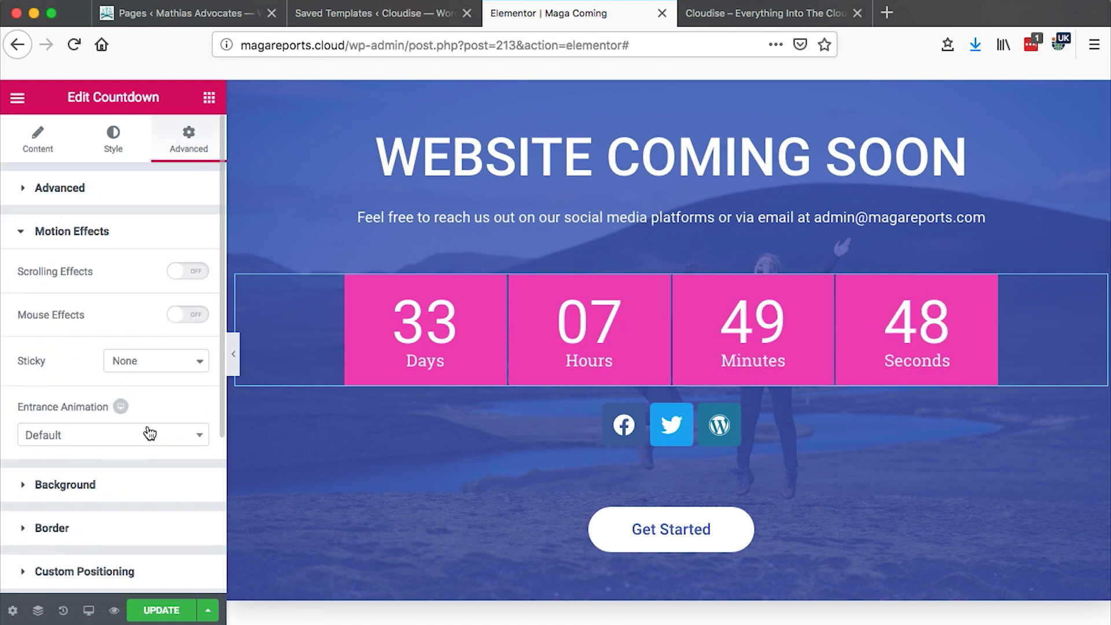
{"action": "left_click", "coordinate": [188, 271]}
{"action": "left_click", "coordinate": [188, 271]}
{"action": "left_click", "coordinate": [188, 314]}
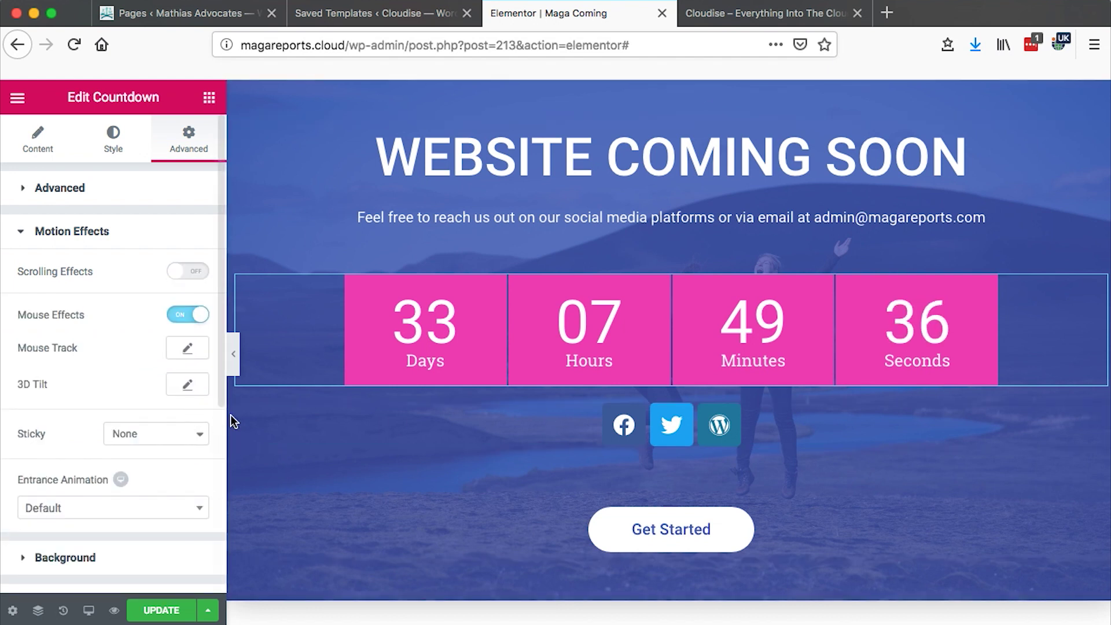
{"action": "left_click", "coordinate": [158, 441]}
{"action": "left_click", "coordinate": [129, 446]}
{"action": "left_click", "coordinate": [156, 434]}
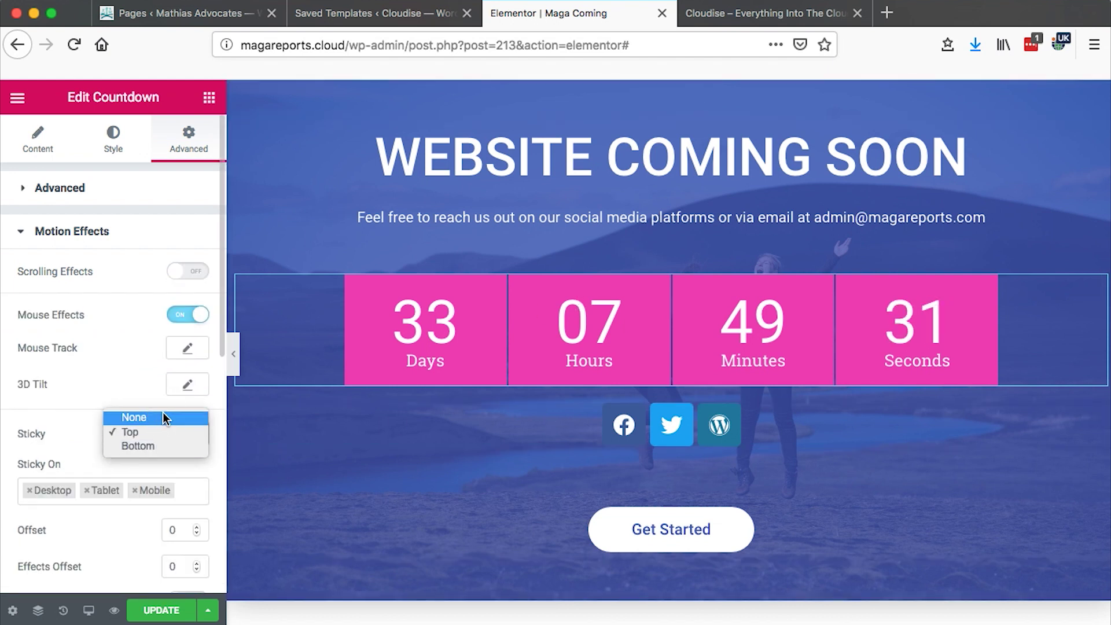
{"action": "left_click", "coordinate": [162, 414]}
- Confirm the countdown stays visible on desktop, tablet and mobile
{"action": "left_click", "coordinate": [124, 229]}
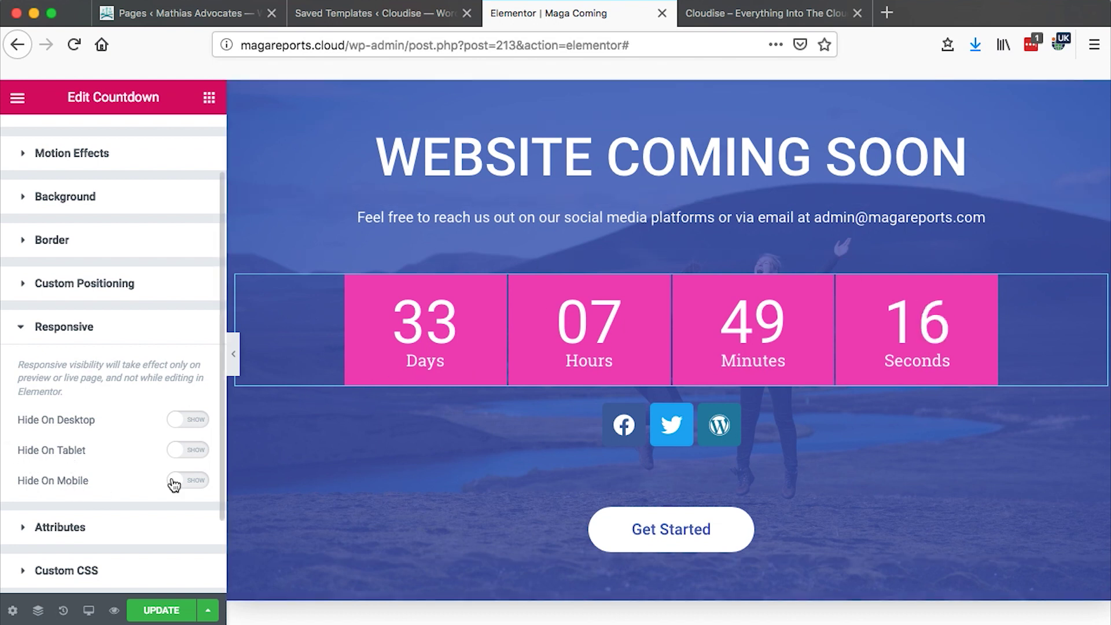
{"action": "left_click", "coordinate": [96, 327]}
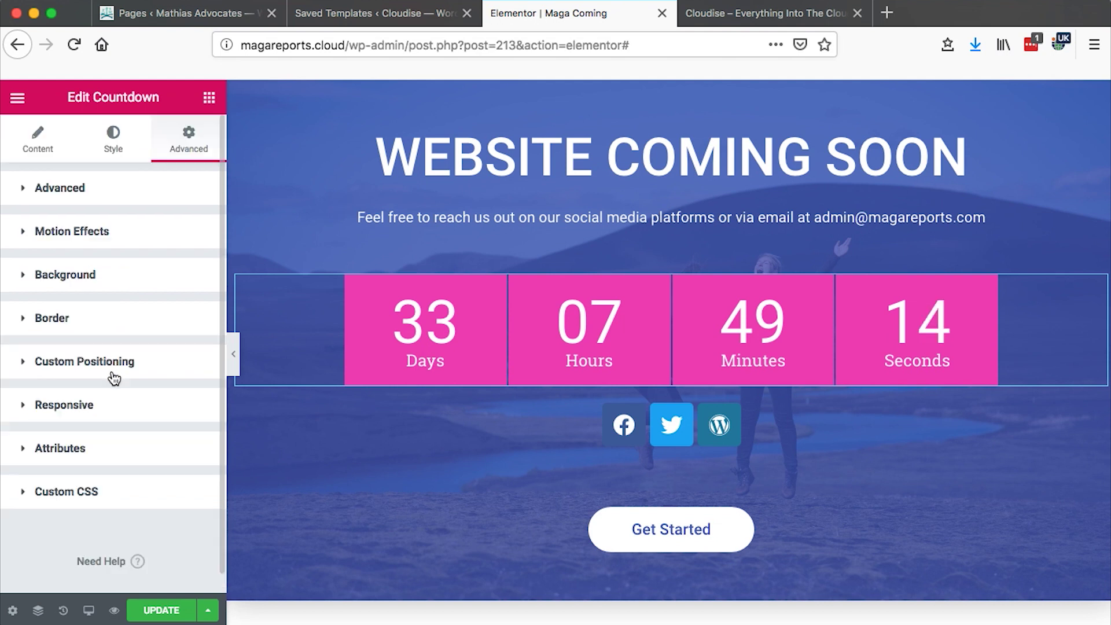
{"action": "left_click", "coordinate": [88, 610]}
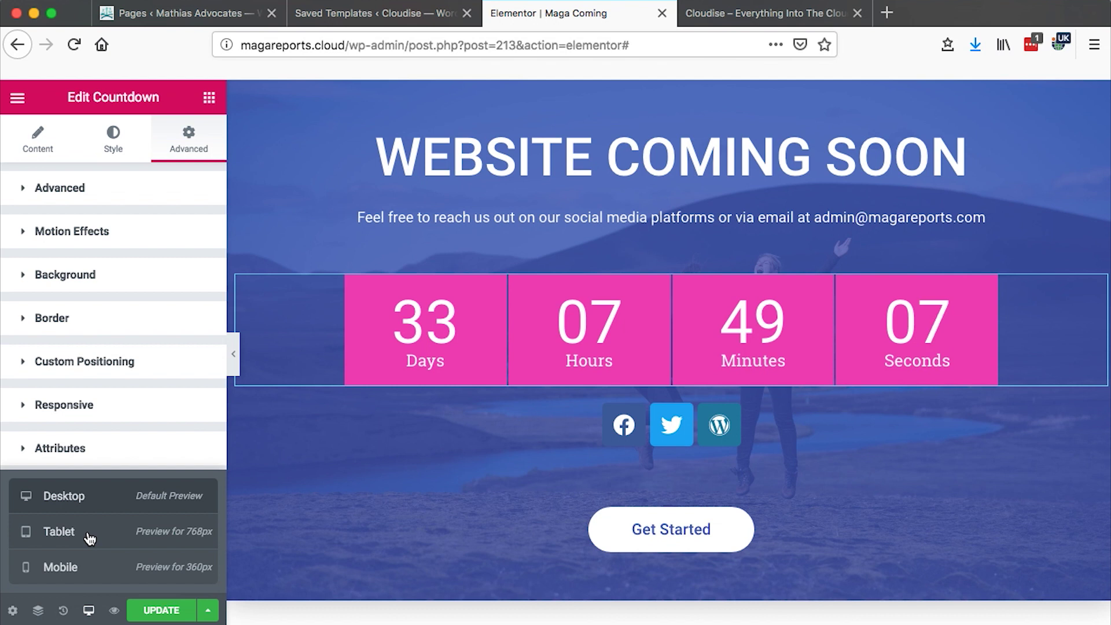
- Preview the coming-soon page at tablet width, then at mobile width
{"action": "left_click", "coordinate": [87, 541]}
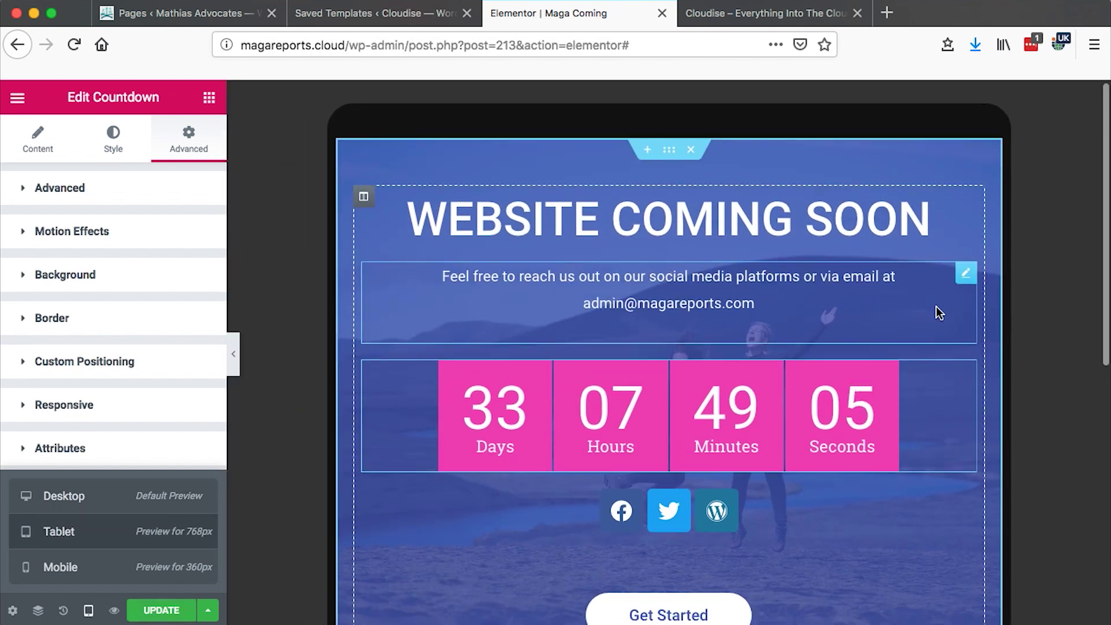
{"action": "scroll", "coordinate": [936, 324], "scroll_direction": "down", "scroll_amount": 3}
{"action": "scroll", "coordinate": [856, 324], "scroll_direction": "up", "scroll_amount": 3}
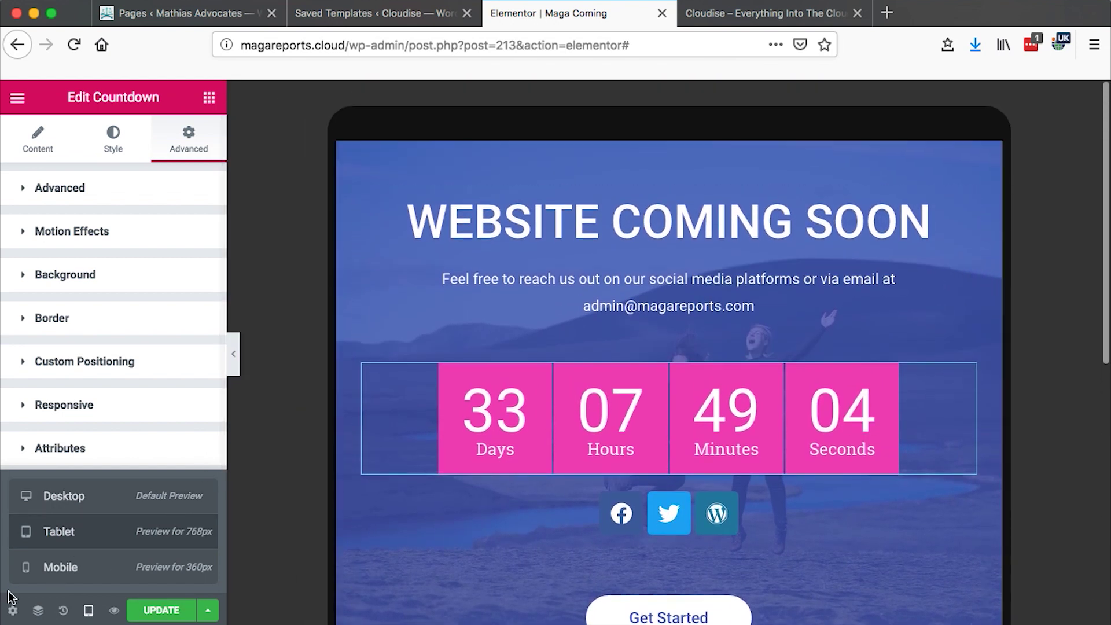
{"action": "left_click", "coordinate": [61, 568]}
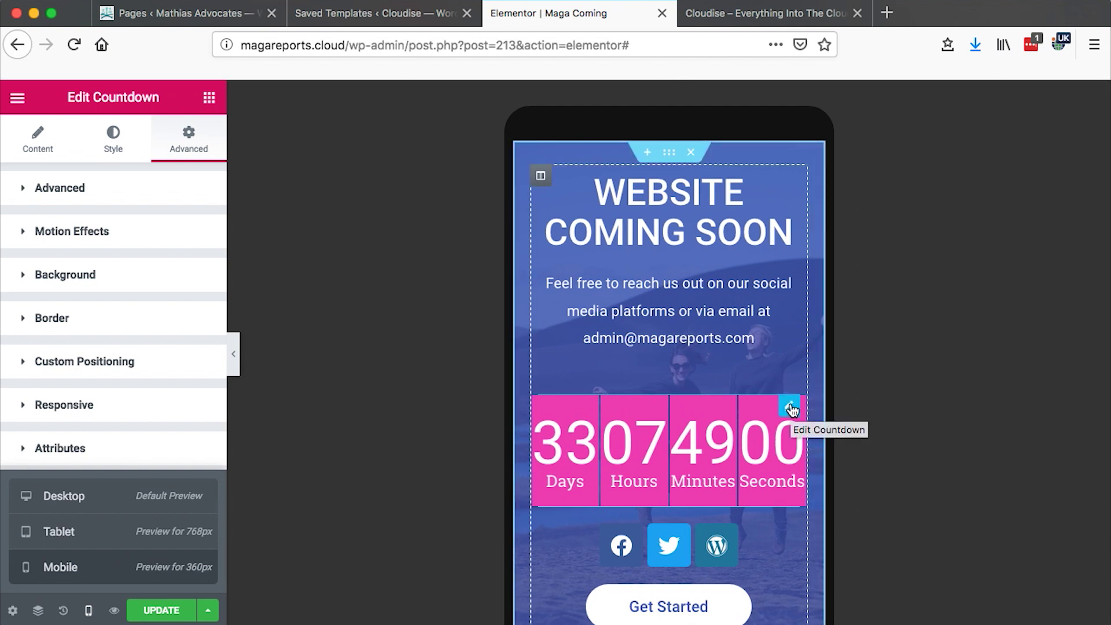
{"action": "left_click", "coordinate": [790, 407]}
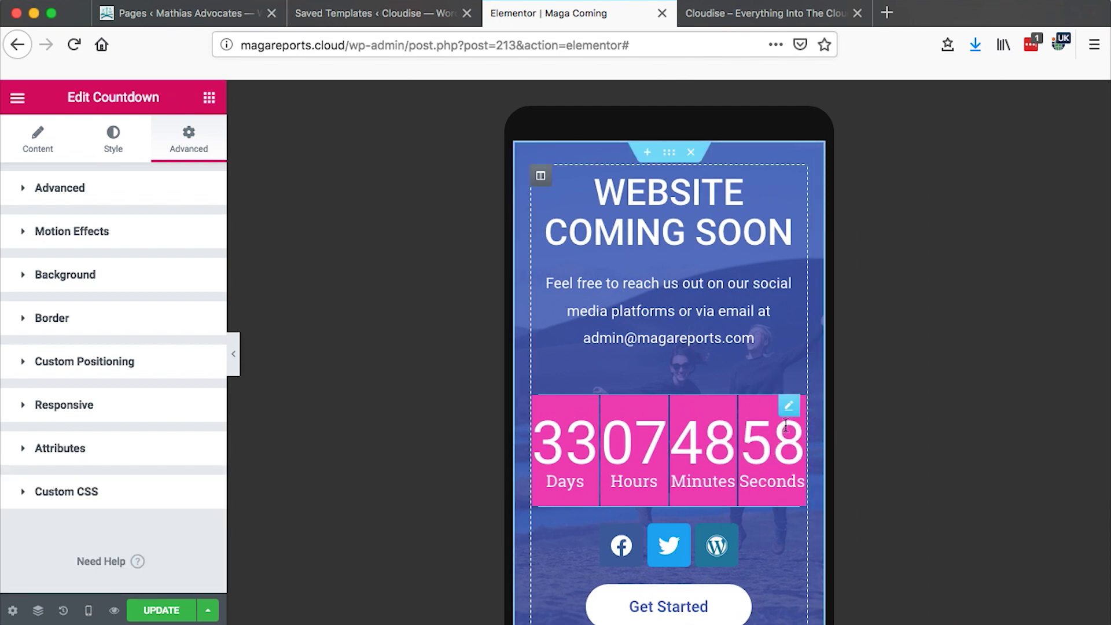
- Adjust the mobile box spacing and shrink the digits to 24 px and labels to 11 px
{"action": "left_click", "coordinate": [114, 145]}
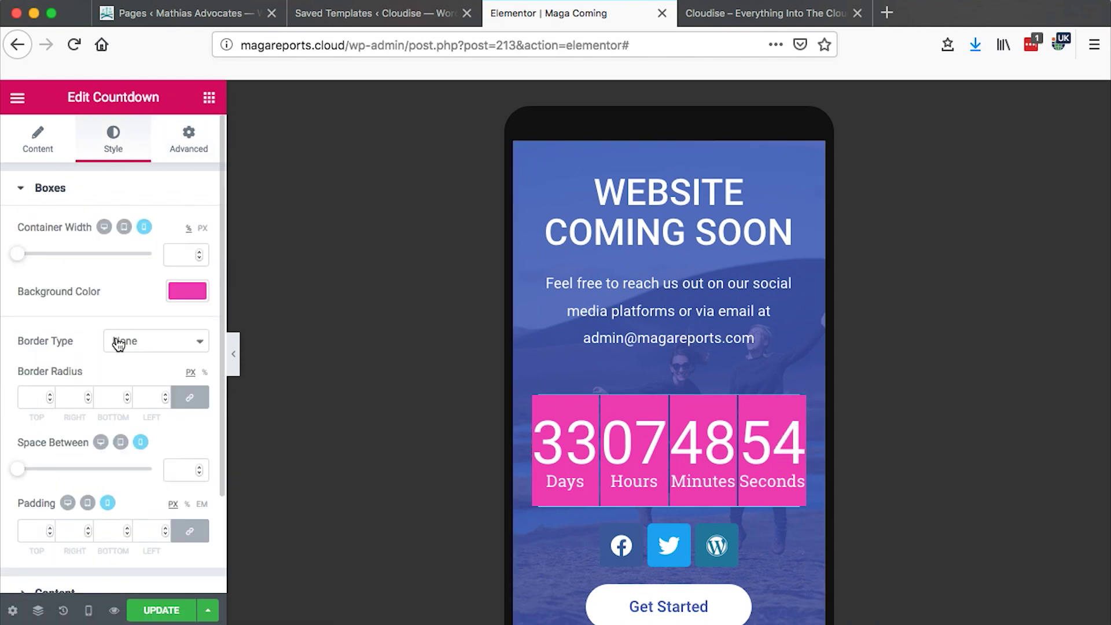
{"action": "scroll", "coordinate": [101, 312], "scroll_direction": "down", "scroll_amount": 1}
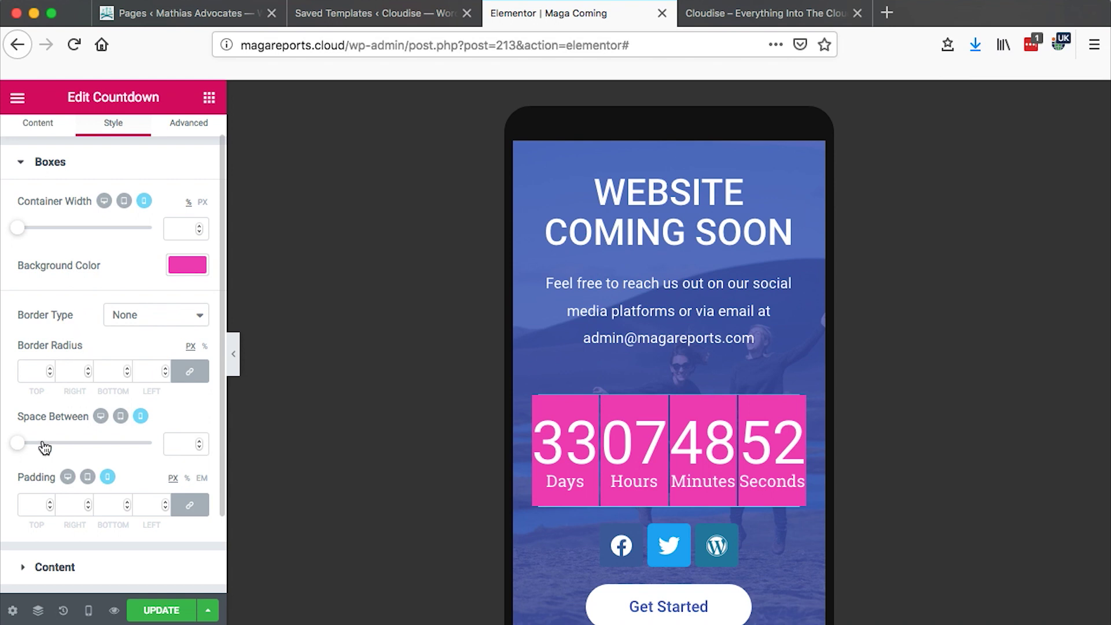
{"action": "left_click_drag", "start_coordinate": [24, 452], "coordinate": [24, 444]}
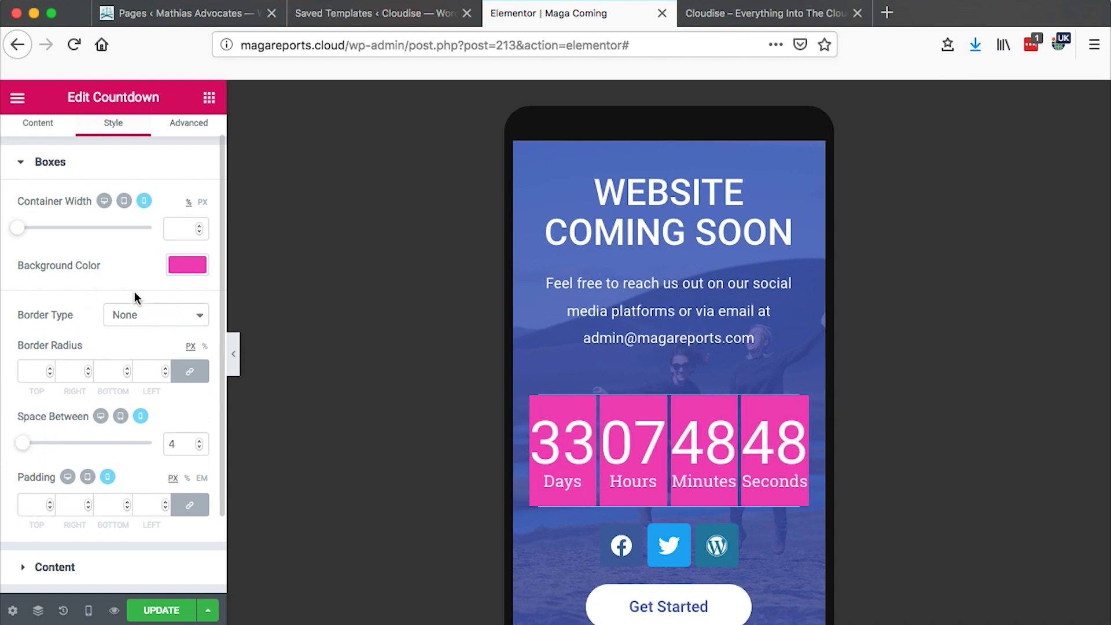
{"action": "scroll", "coordinate": [127, 324], "scroll_direction": "down", "scroll_amount": 2}
{"action": "left_click", "coordinate": [110, 512]}
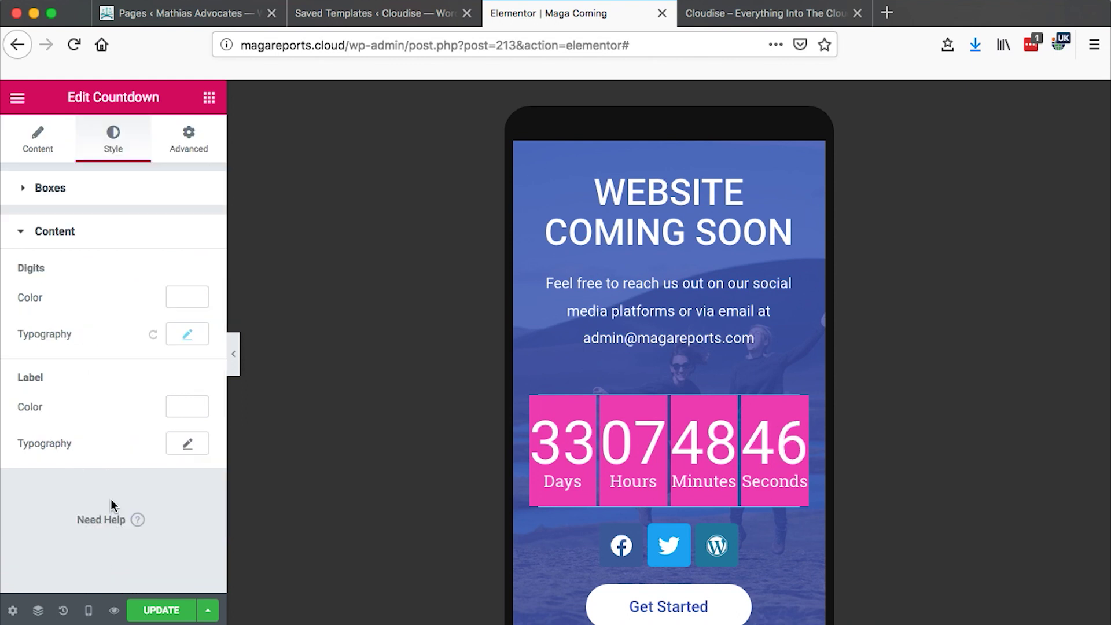
{"action": "left_click", "coordinate": [187, 335]}
{"action": "left_click_drag", "start_coordinate": [27, 449], "coordinate": [44, 446]}
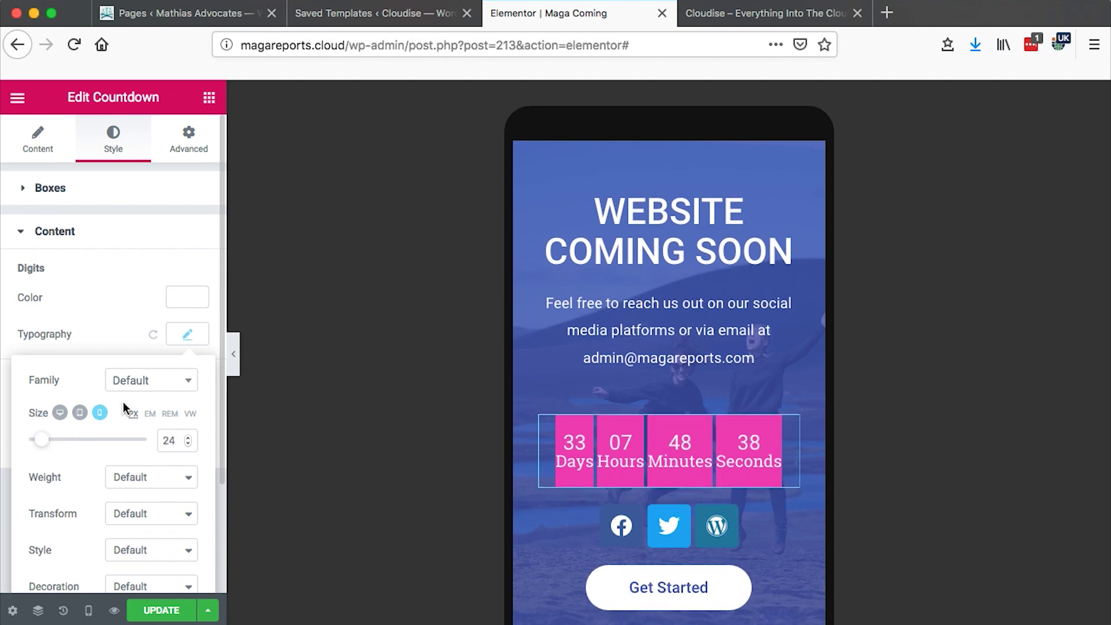
{"action": "left_click", "coordinate": [184, 333]}
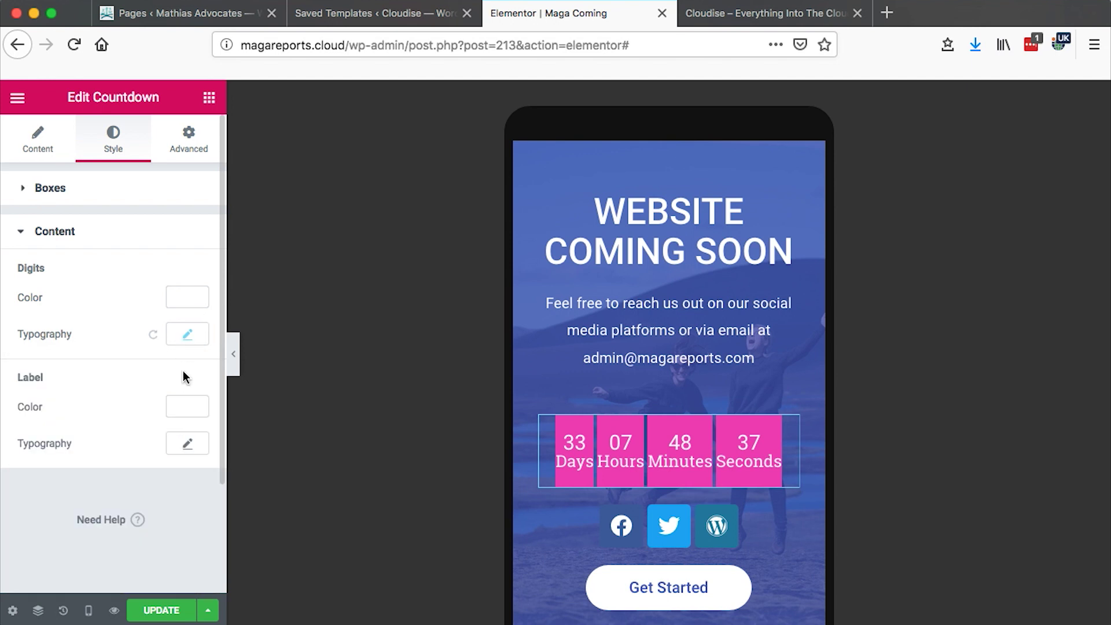
{"action": "left_click", "coordinate": [185, 445]}
{"action": "left_click_drag", "start_coordinate": [37, 555], "coordinate": [36, 553]}
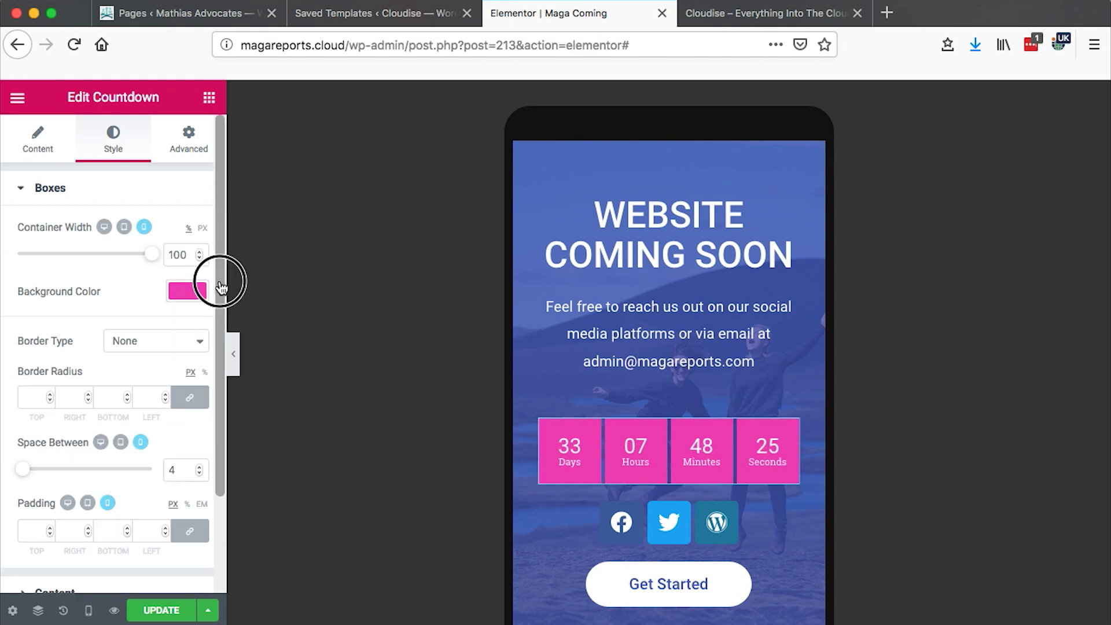
- Make the mobile boxes 100% width with 2 px spacing, then return to desktop preview
{"action": "left_click_drag", "start_coordinate": [218, 281], "coordinate": [169, 272]}
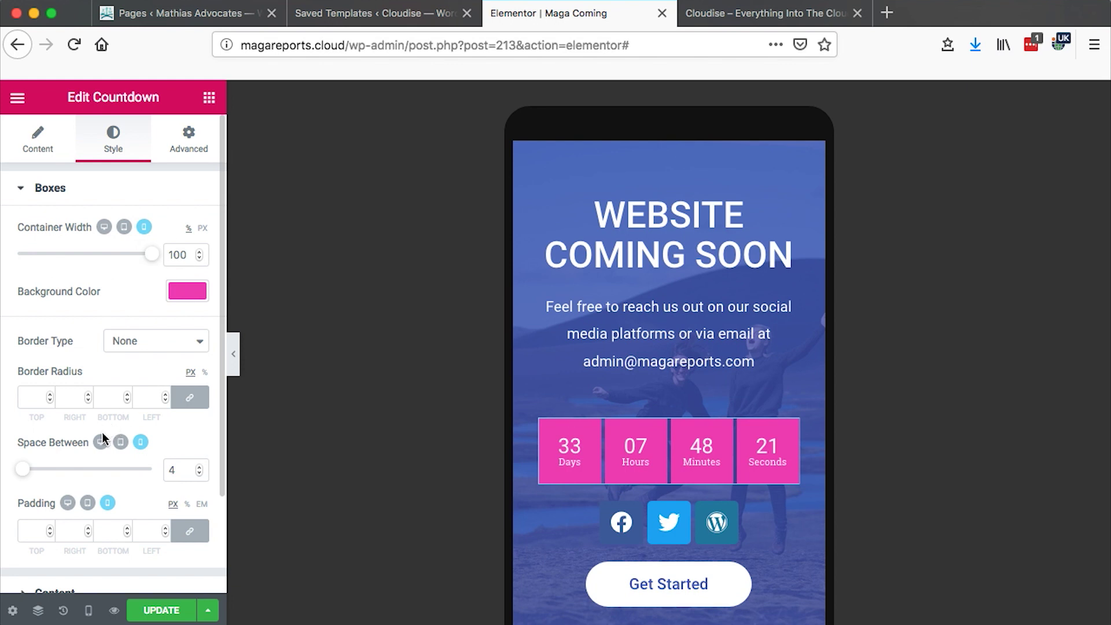
{"action": "scroll", "coordinate": [161, 401], "scroll_direction": "down", "scroll_amount": 3}
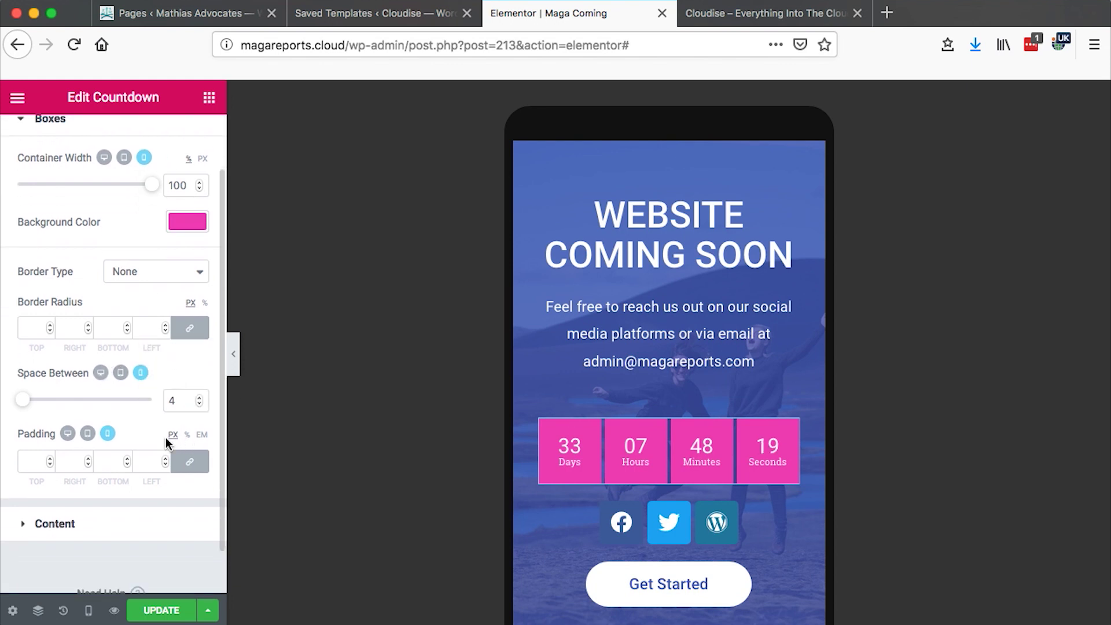
{"action": "left_click_drag", "start_coordinate": [26, 407], "coordinate": [23, 404]}
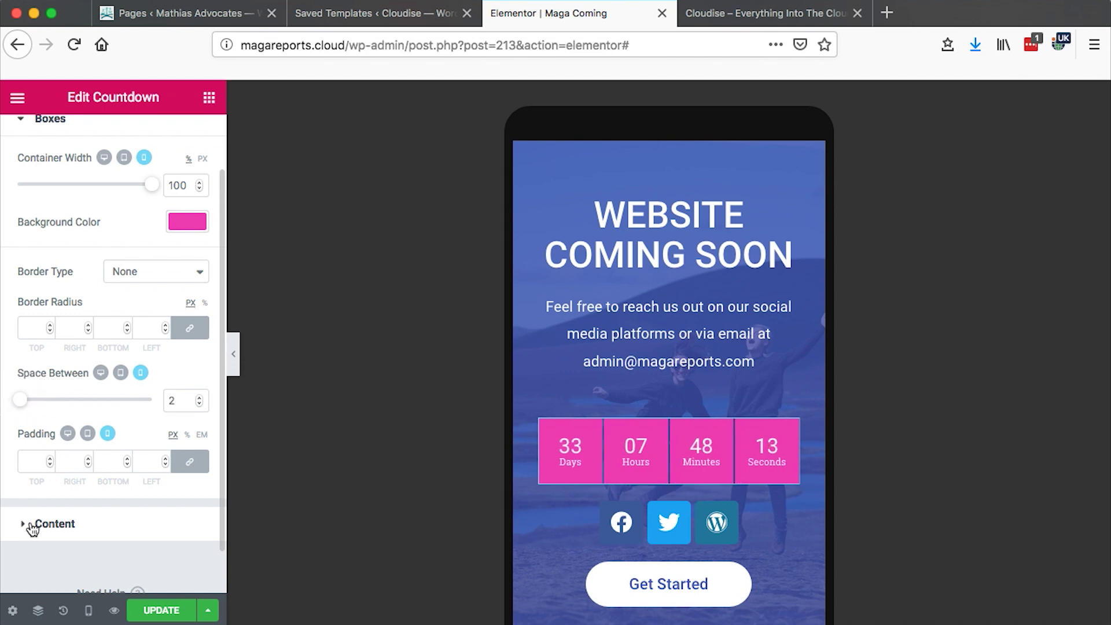
{"action": "left_click", "coordinate": [88, 610]}
{"action": "left_click", "coordinate": [84, 498]}
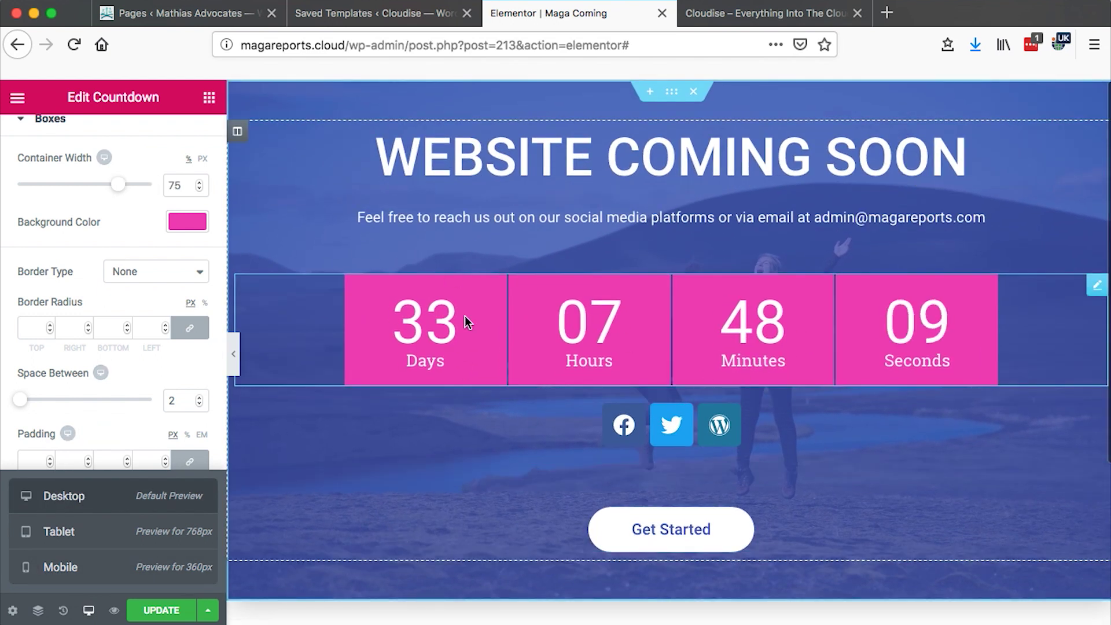
{"action": "left_click", "coordinate": [86, 566]}
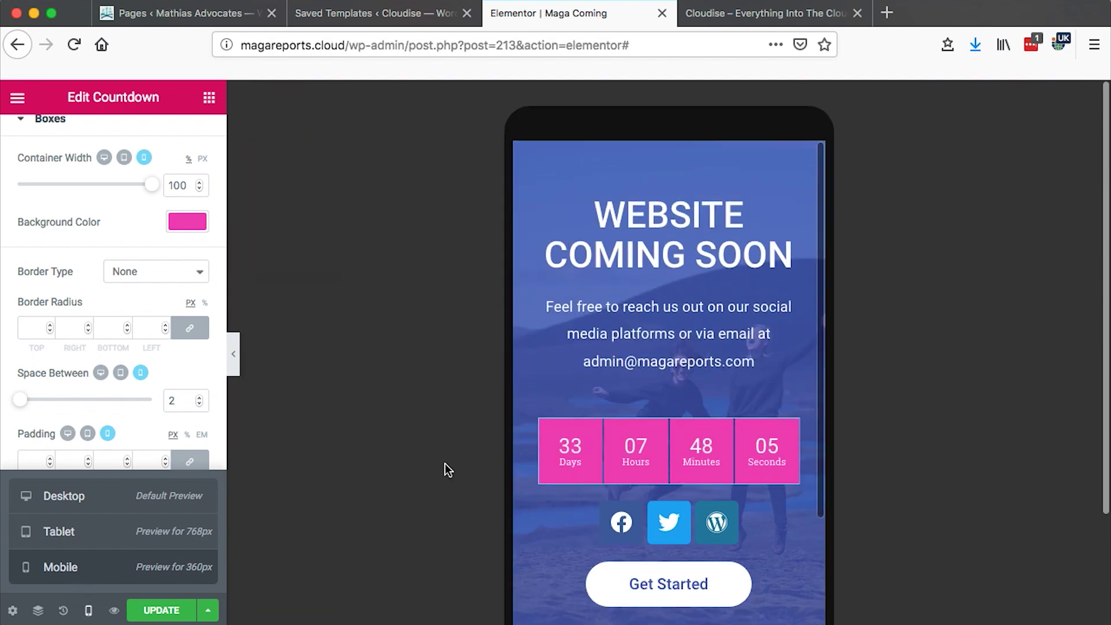
{"action": "left_click", "coordinate": [84, 496]}
{"action": "left_click", "coordinate": [53, 151]}
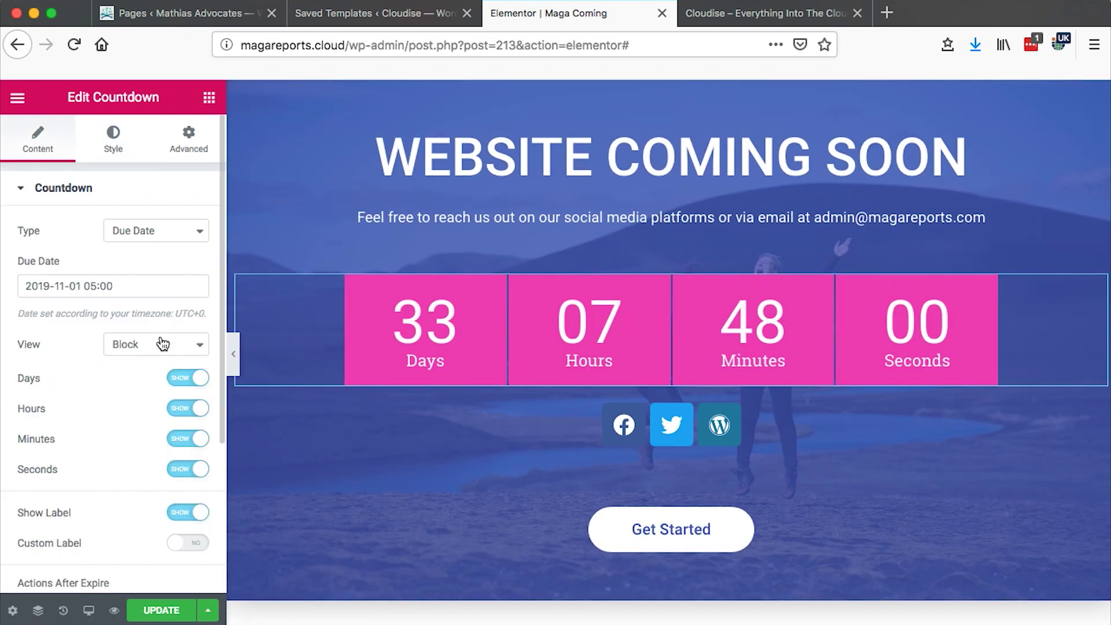
{"action": "scroll", "coordinate": [140, 359], "scroll_direction": "down", "scroll_amount": 5}
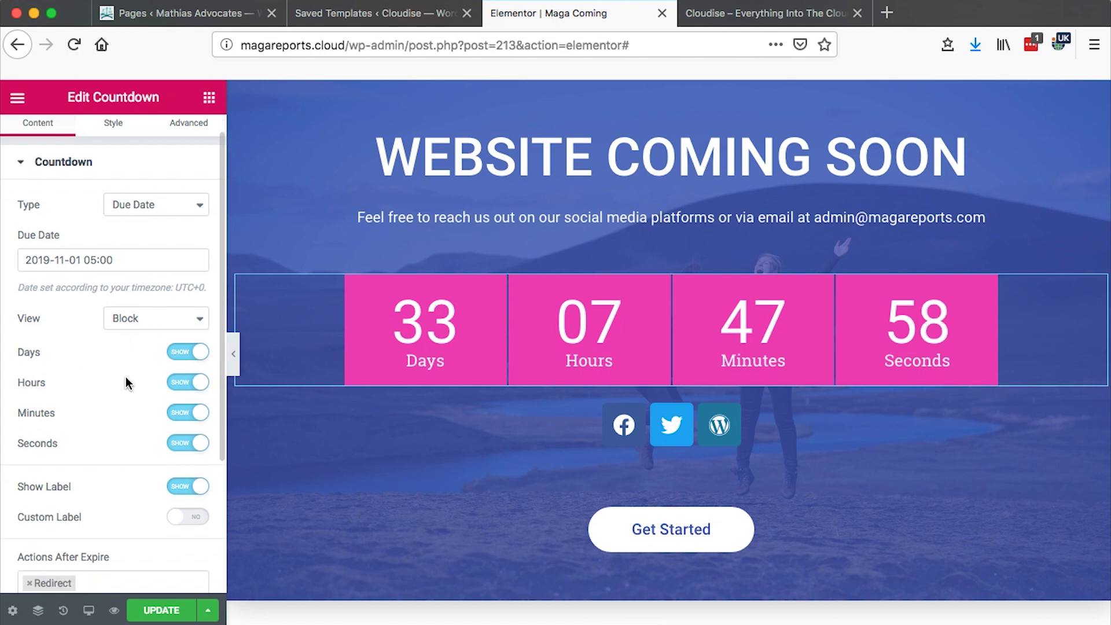
{"action": "scroll", "coordinate": [141, 362], "scroll_direction": "down", "scroll_amount": 2}
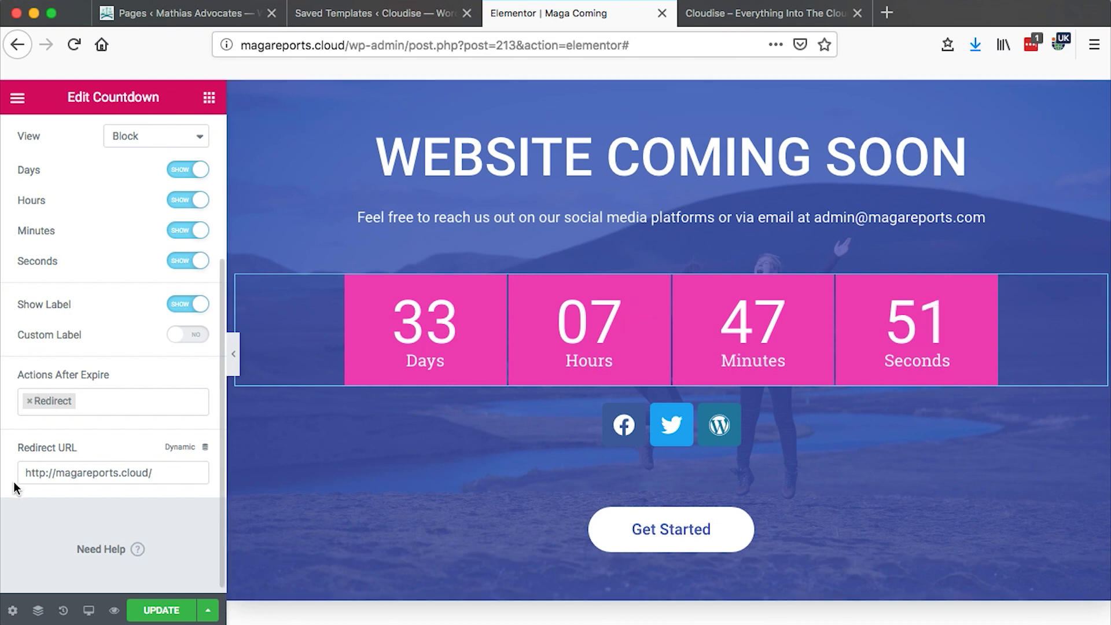
{"action": "left_click", "coordinate": [174, 615]}
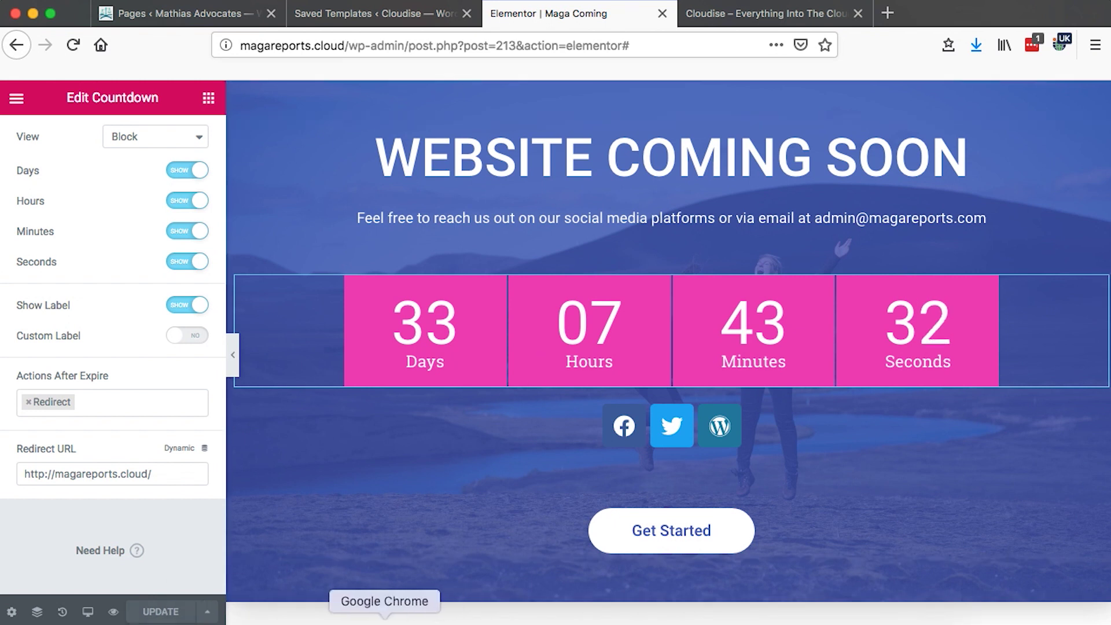
{"action": "left_click", "coordinate": [365, 622]}
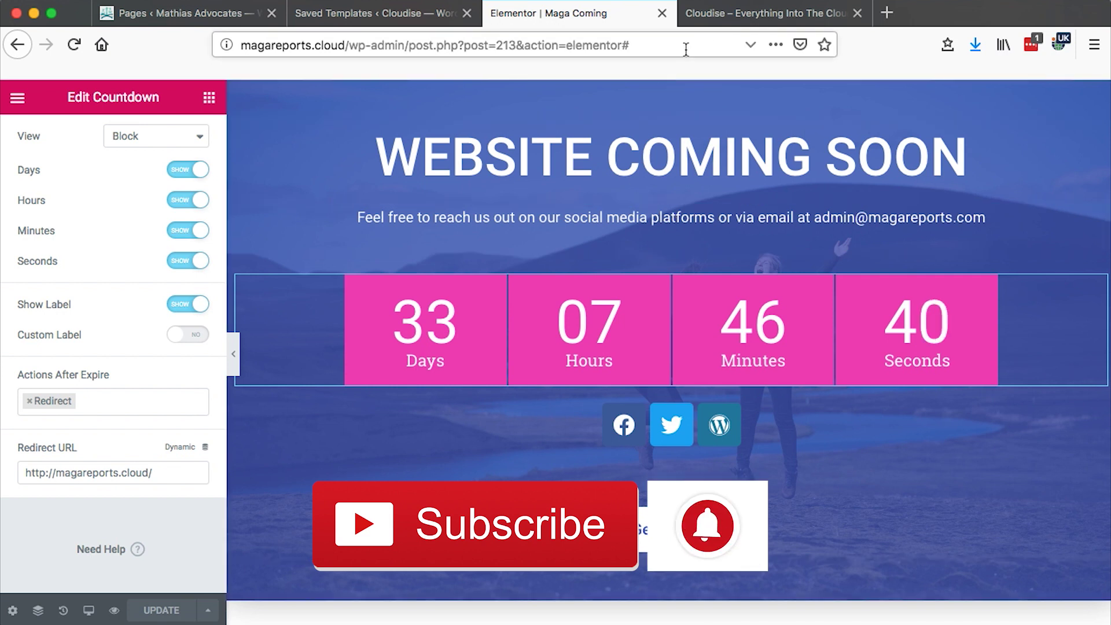
{"action": "left_click", "coordinate": [776, 21]}
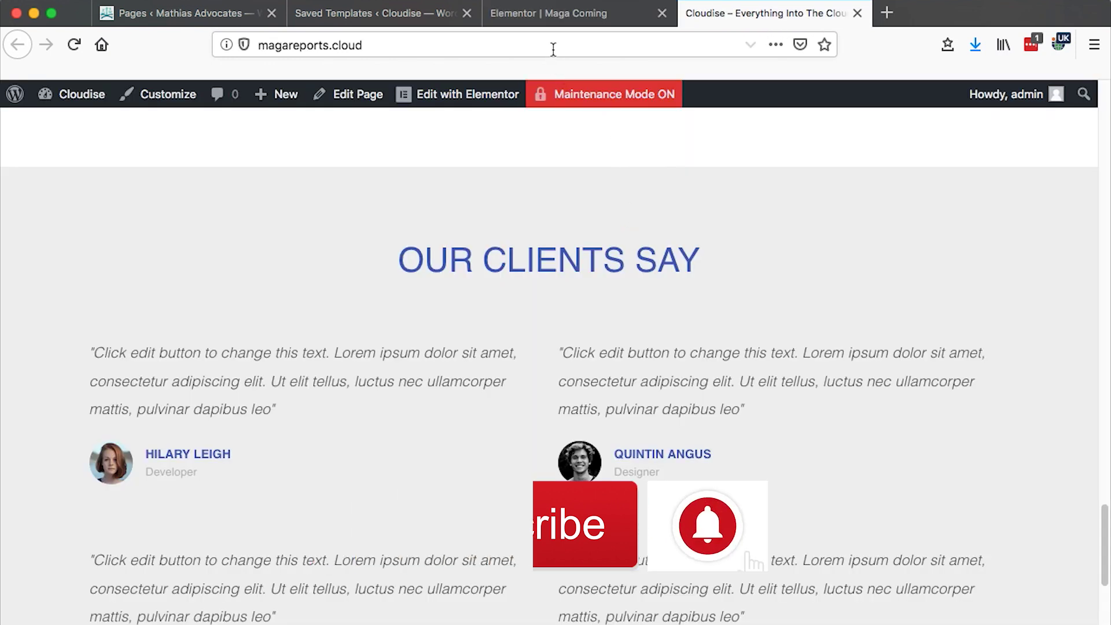
{"action": "left_click", "coordinate": [558, 16]}
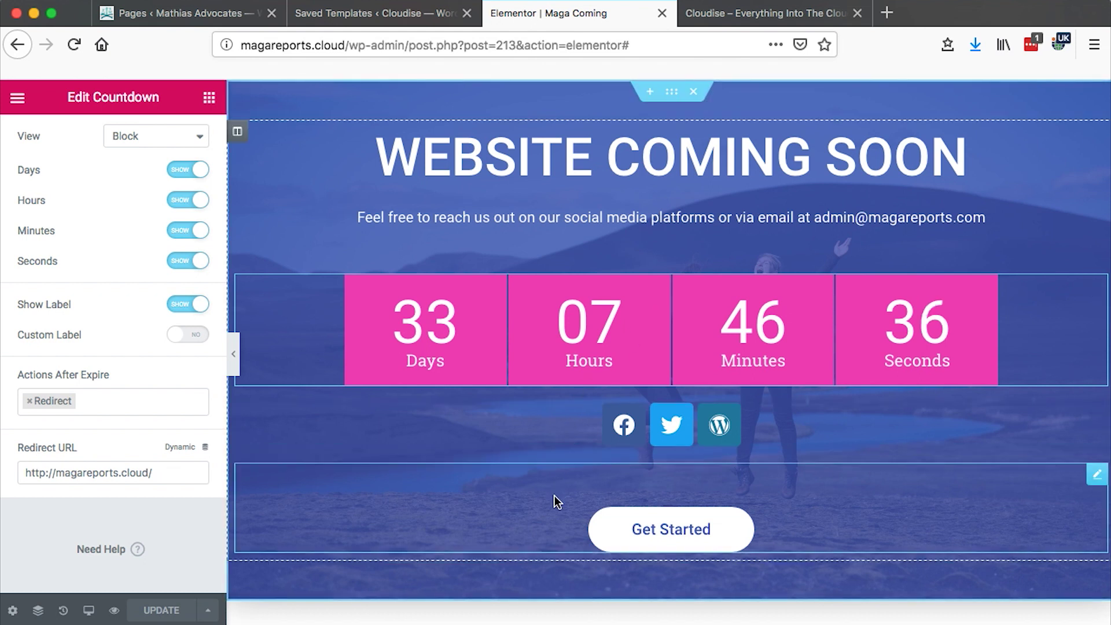